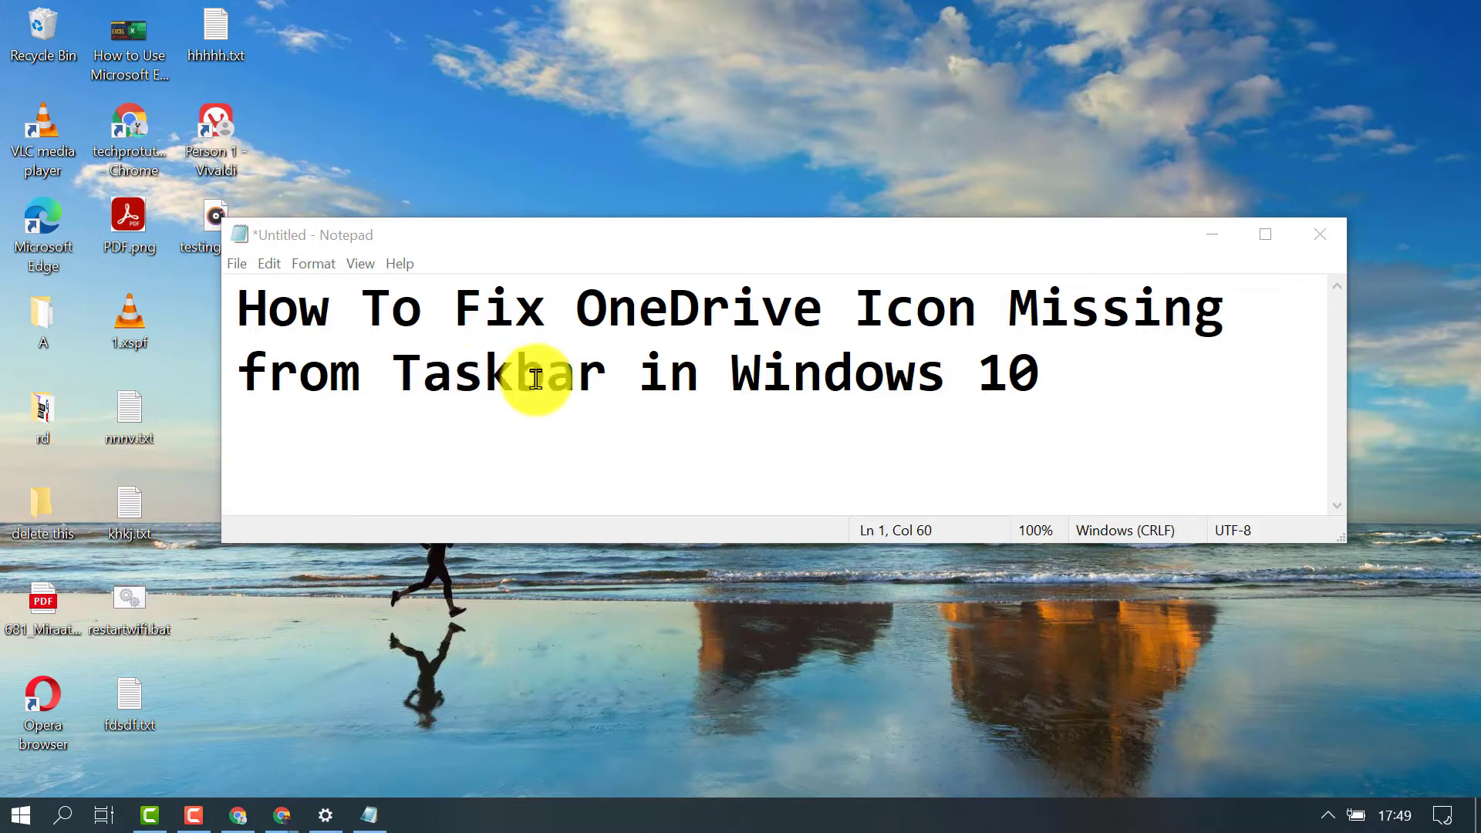
Minimize the Notepad window and open the taskbar settings page for selecting which icons appear on the taskbar
click(1204, 245)
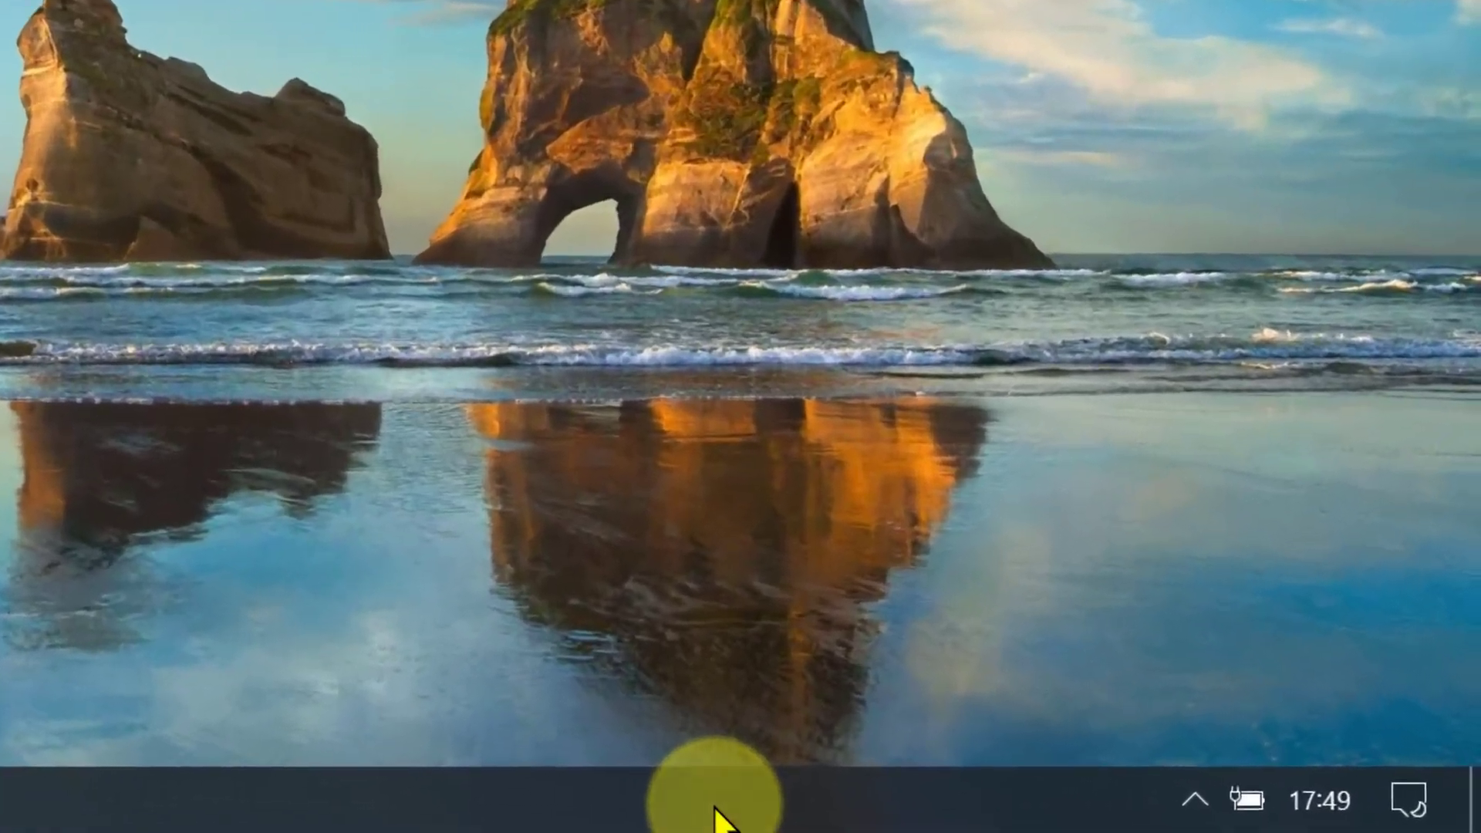
right_click(887, 817)
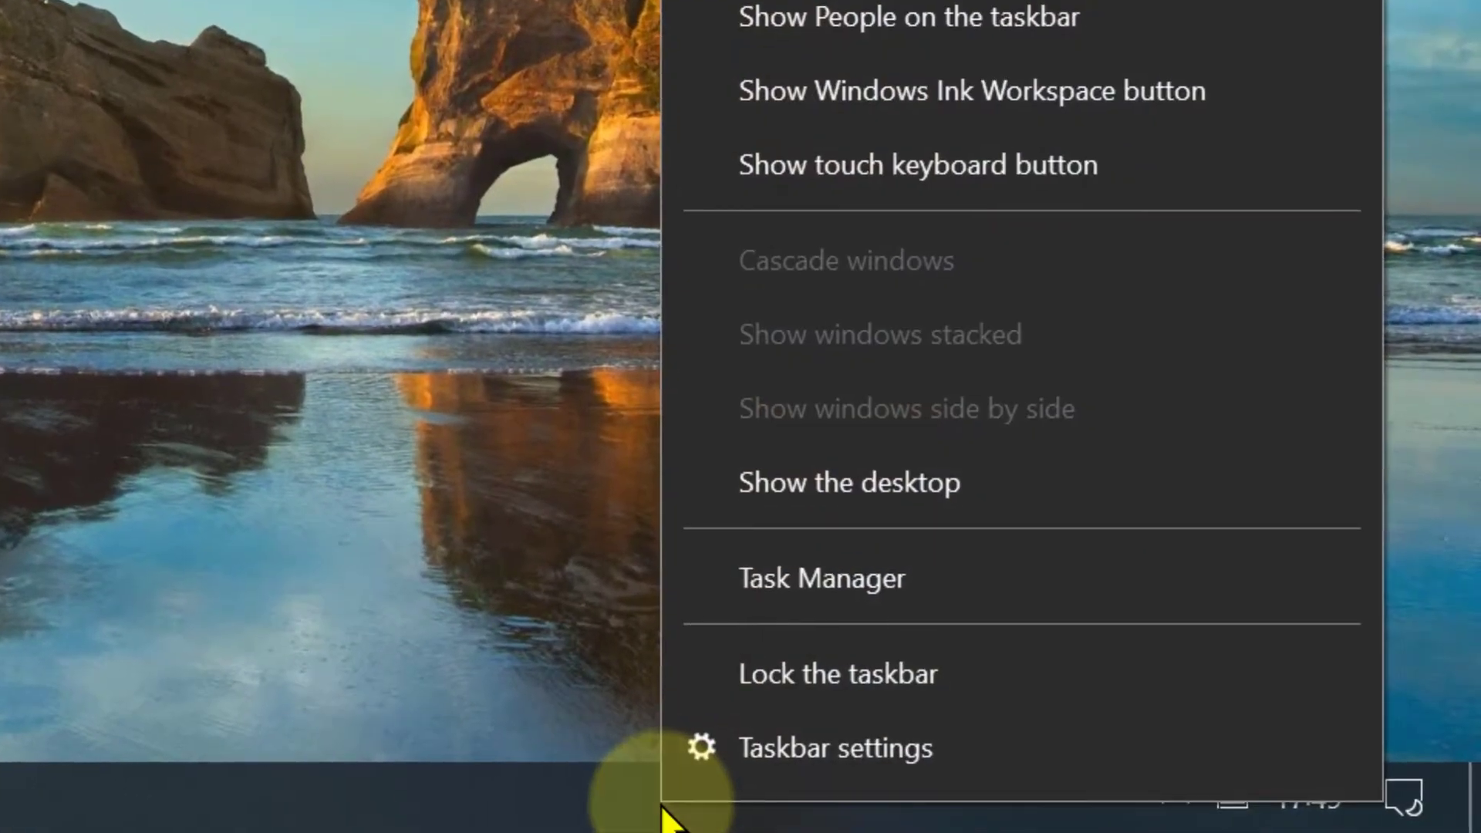
click(841, 748)
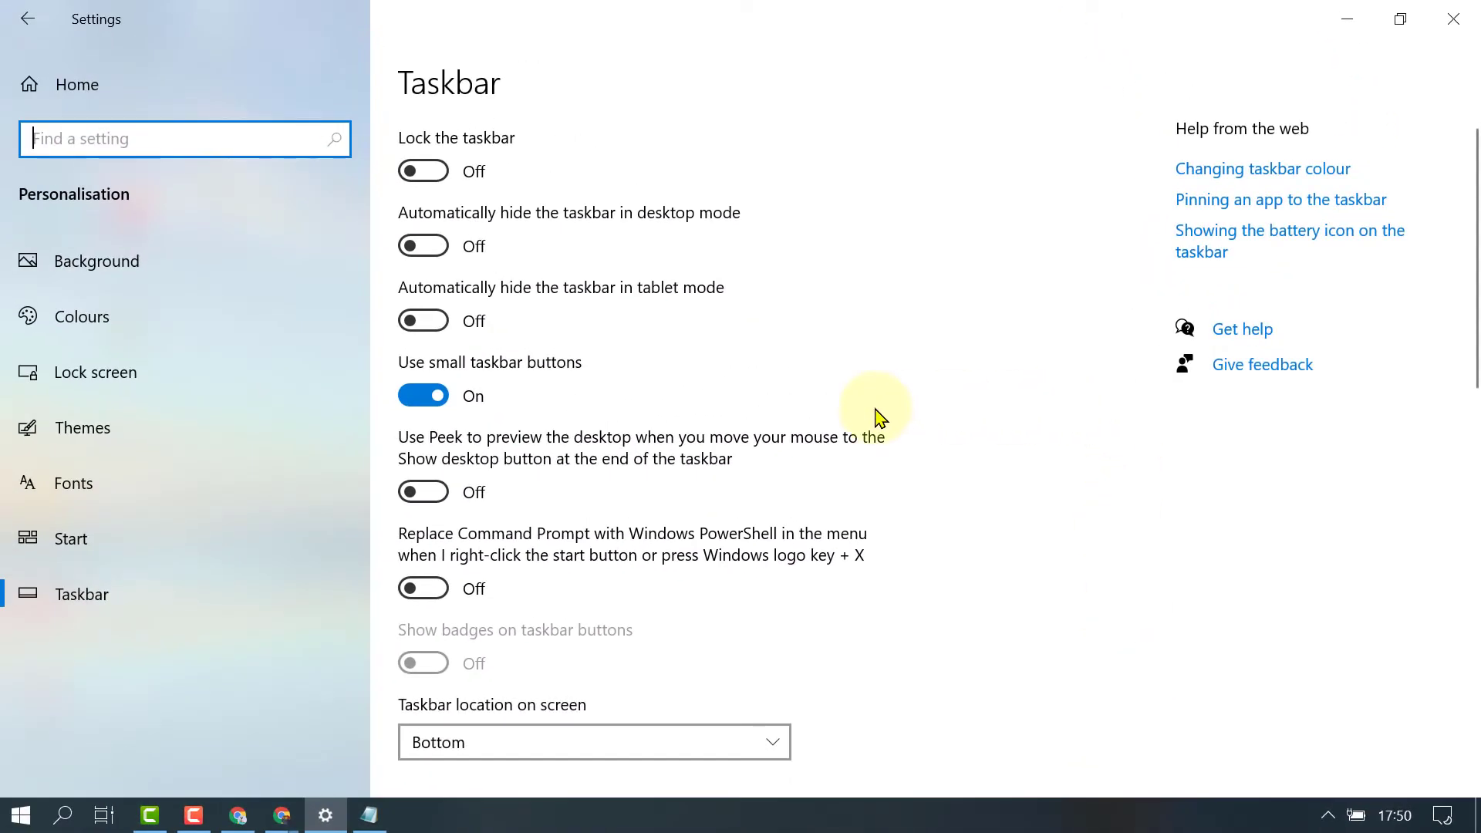
scroll(880, 417, down, 5)
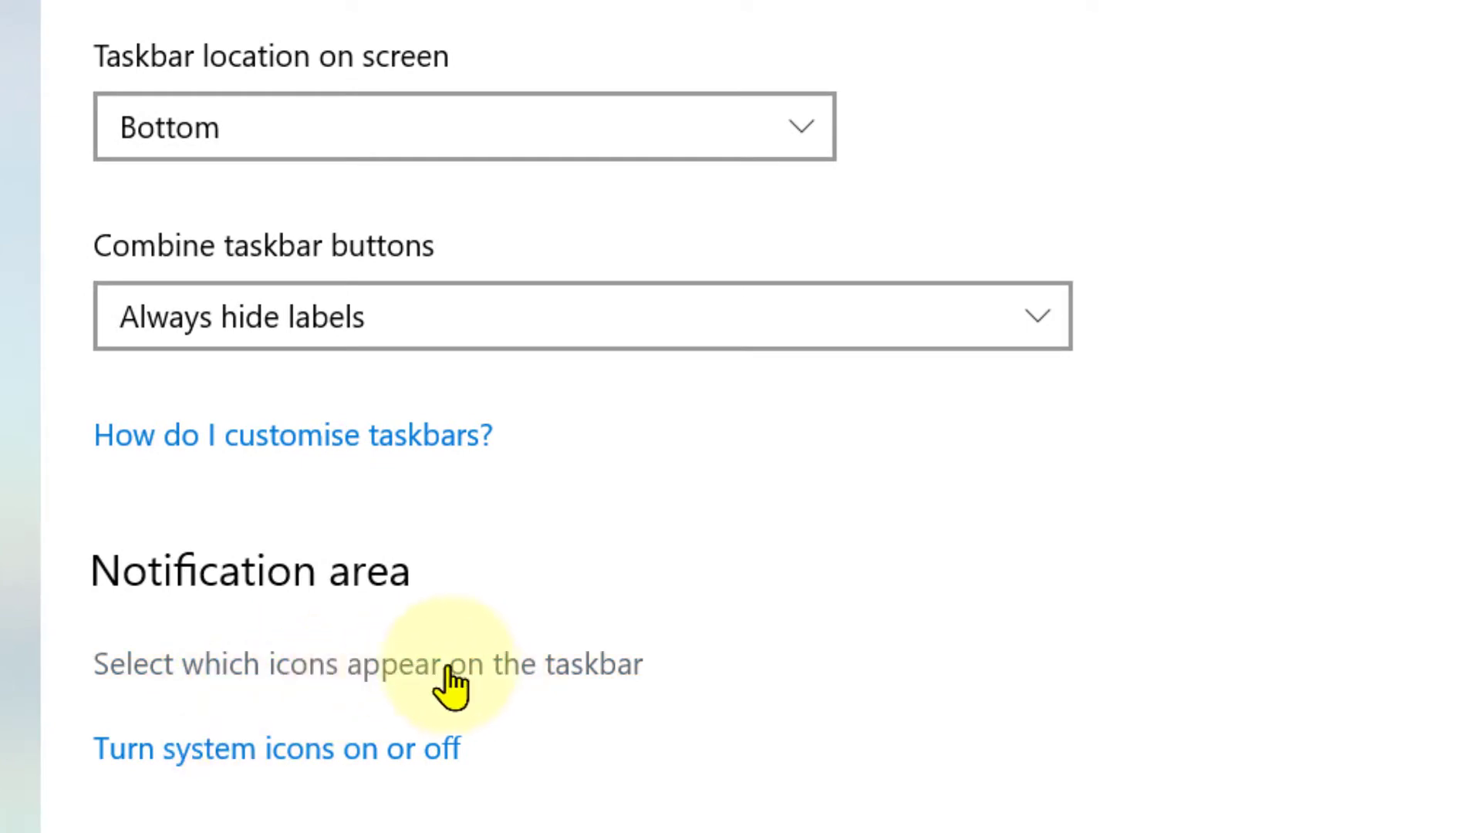
click(474, 640)
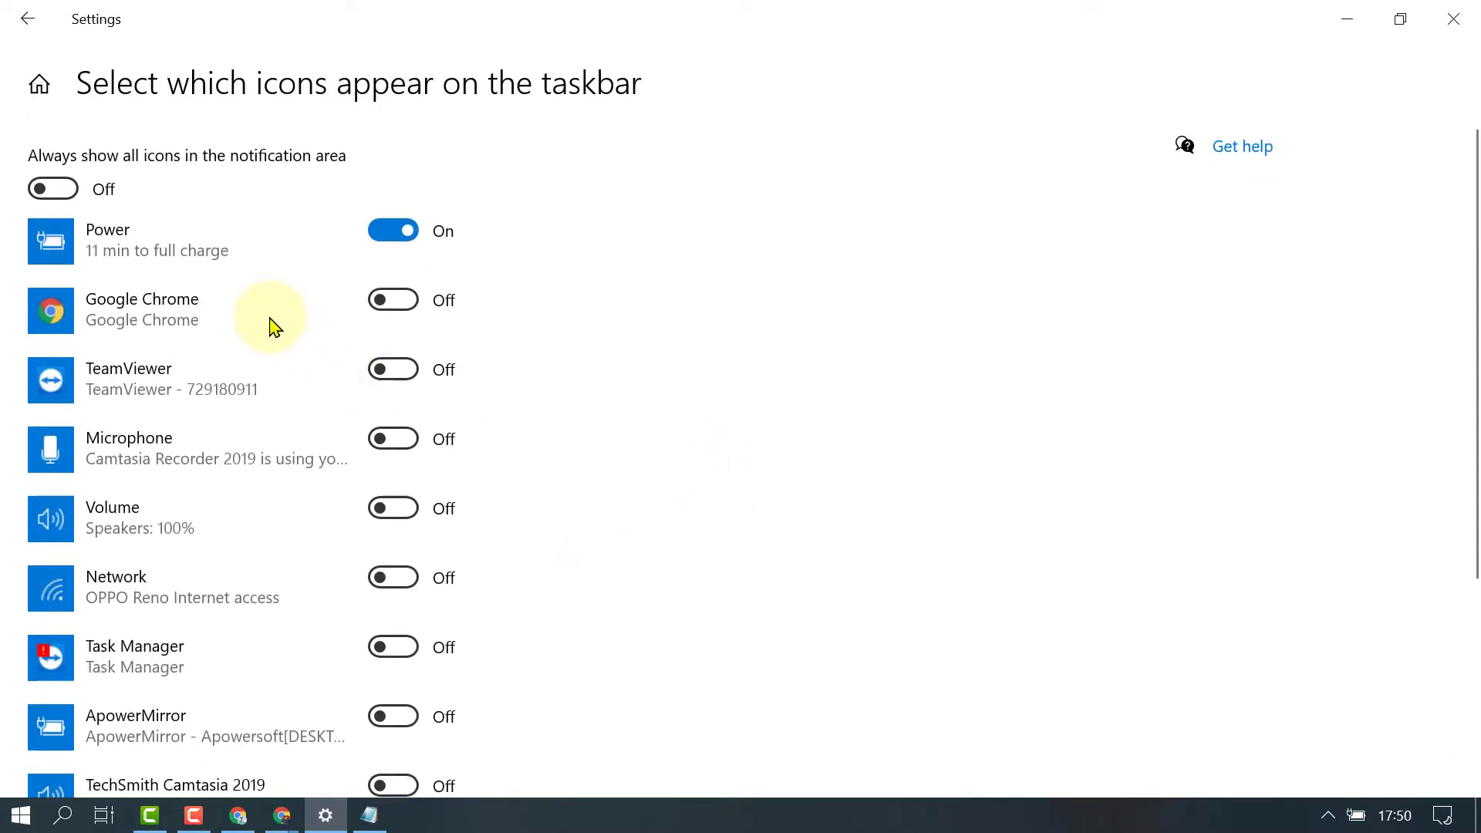
Turn on the Google Chrome icon for the taskbar's notification area, review the other listed icons and close Settings
scroll(274, 328, down, 5)
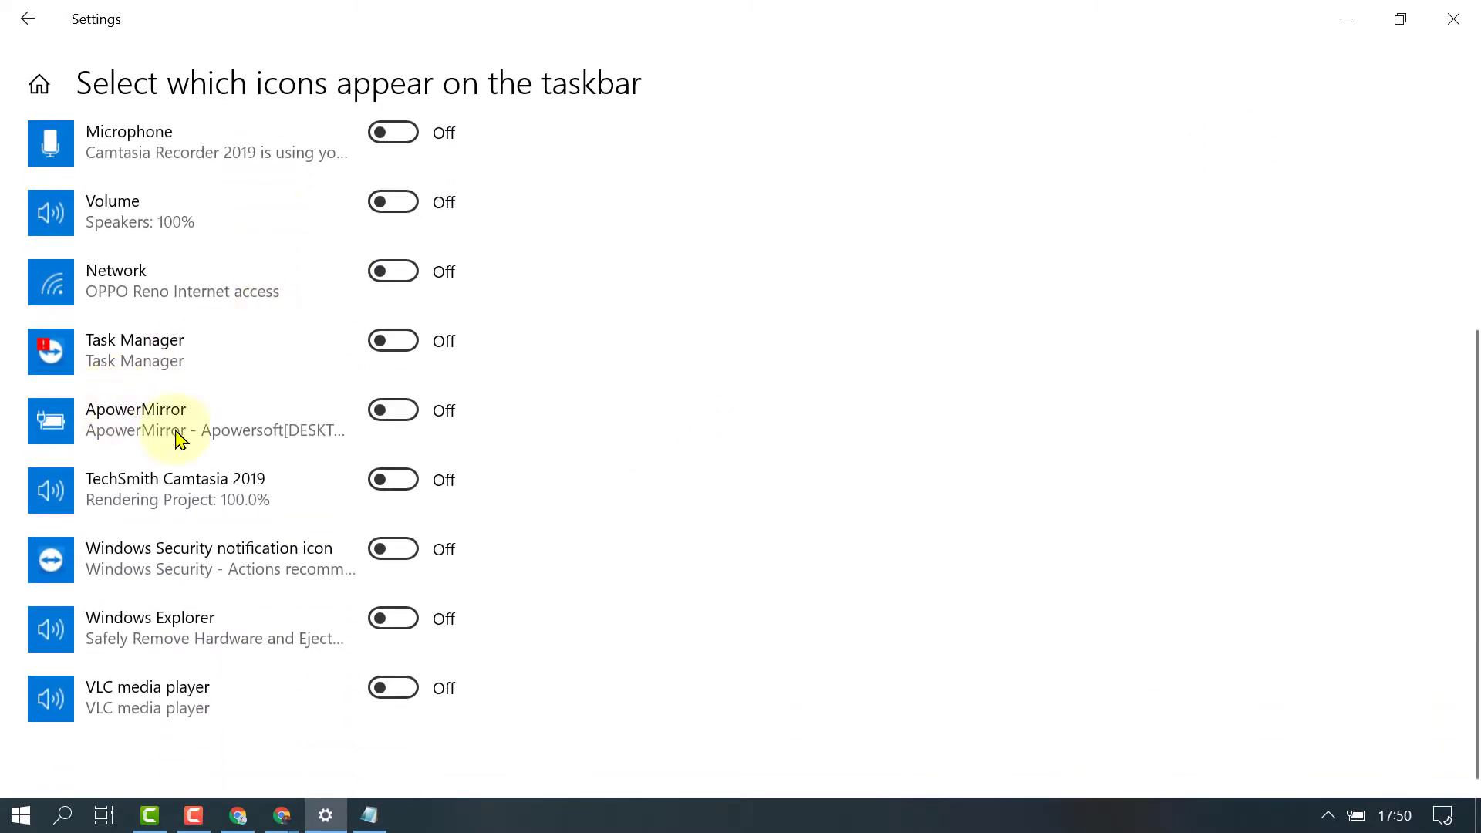
scroll(176, 613, up, 5)
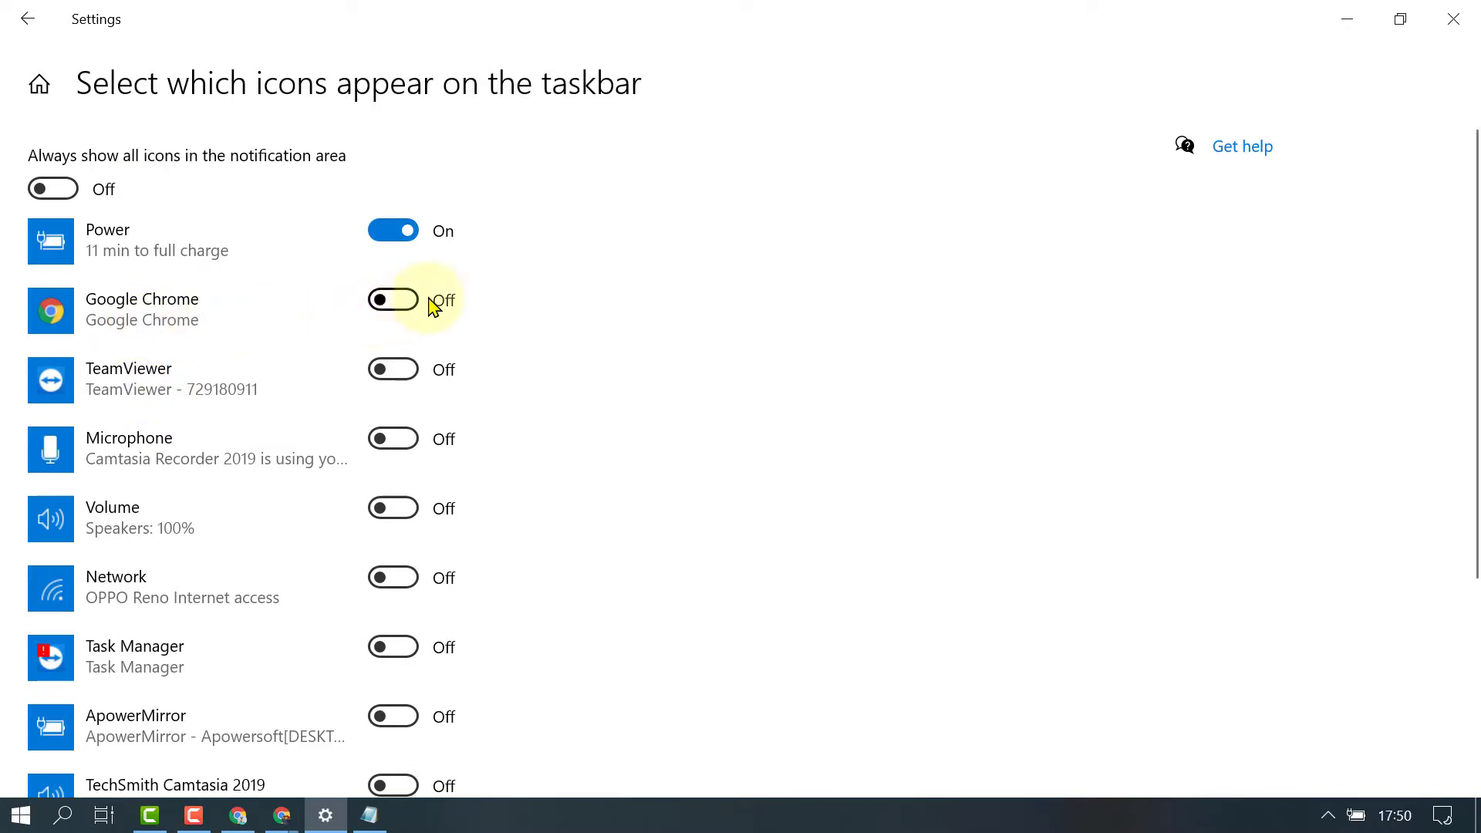
click(402, 303)
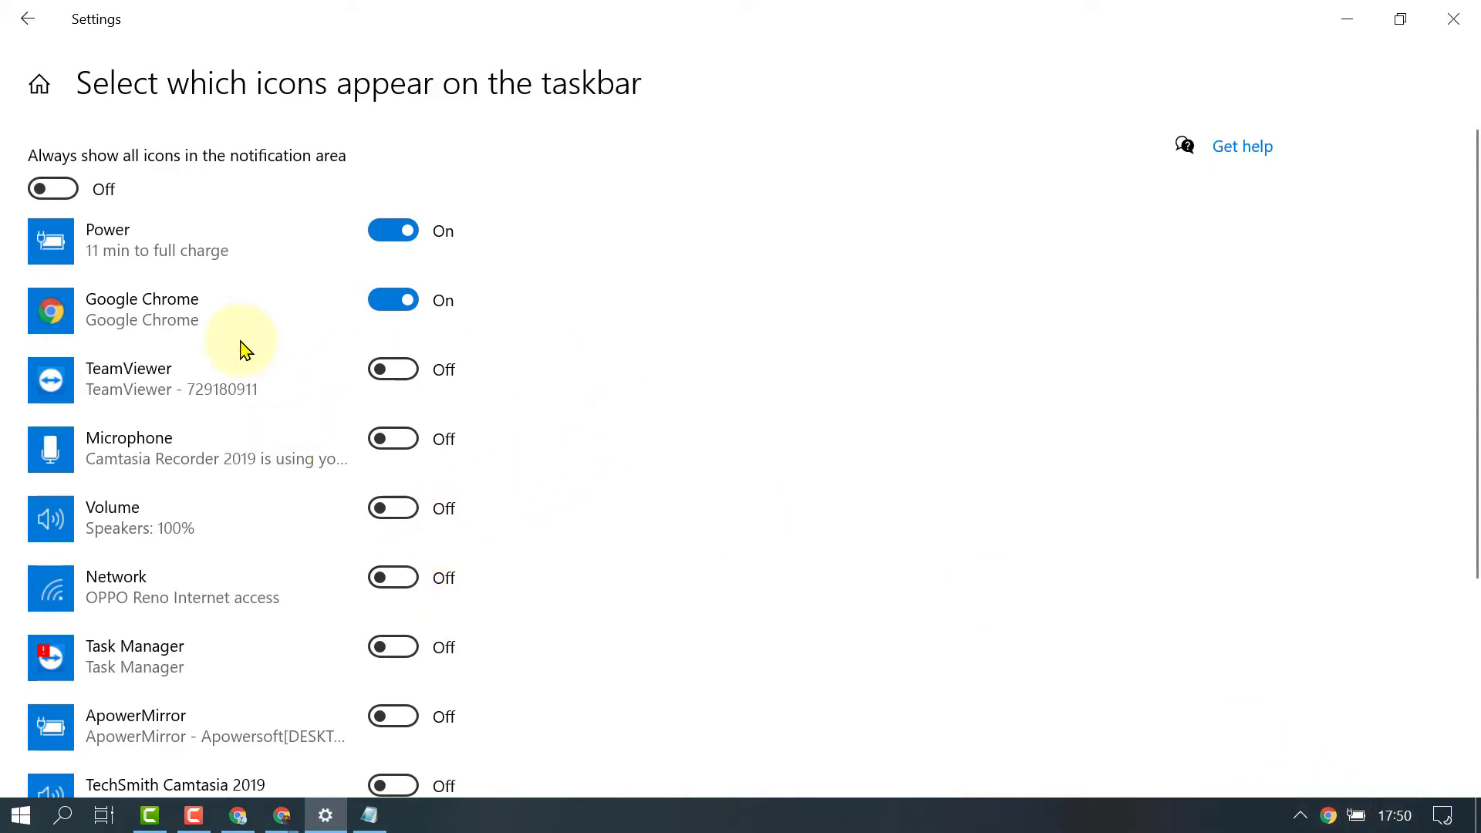
scroll(245, 350, down, 3)
scroll(205, 480, down, 2)
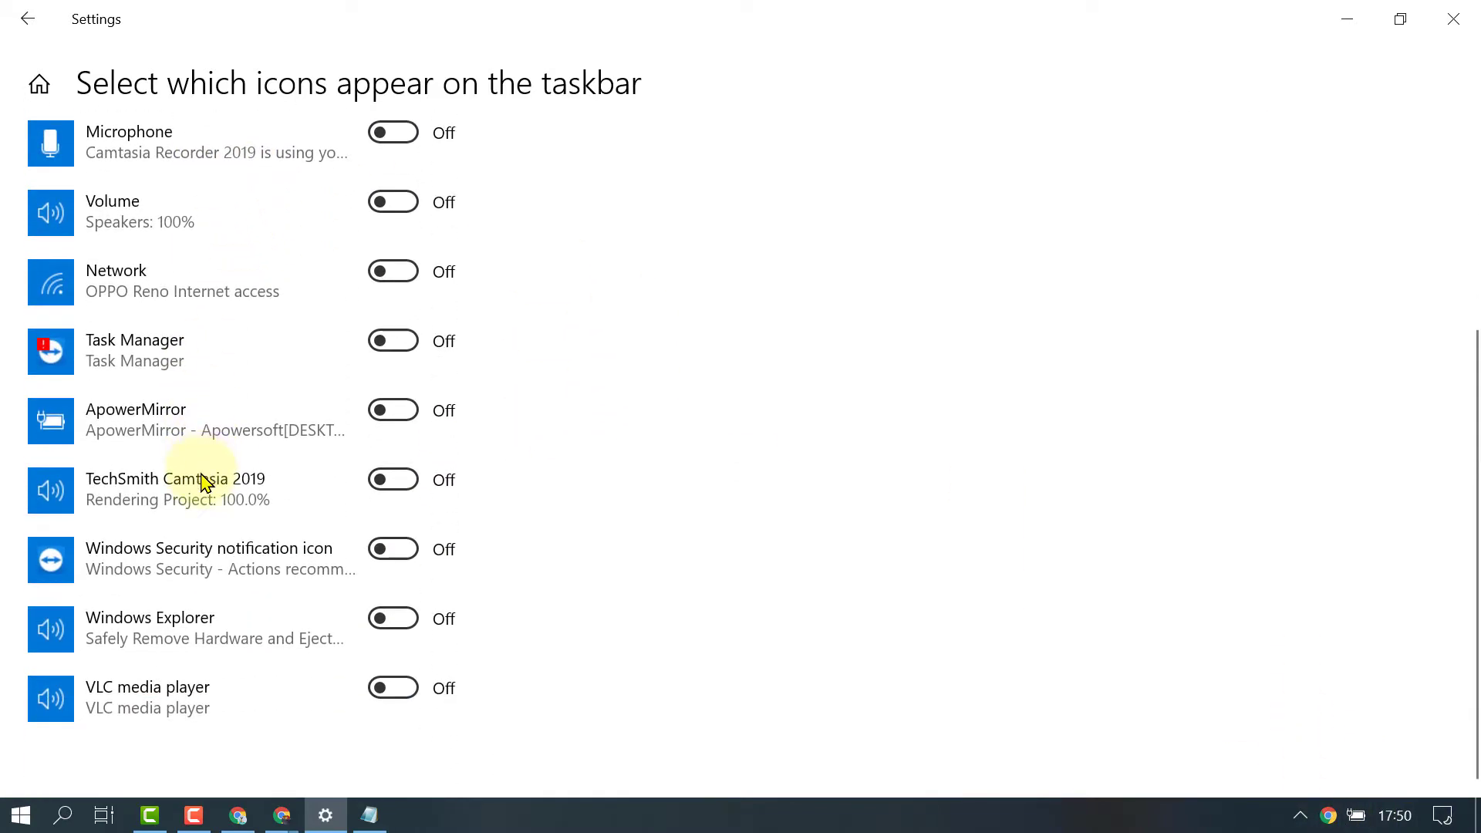
scroll(205, 480, up, 5)
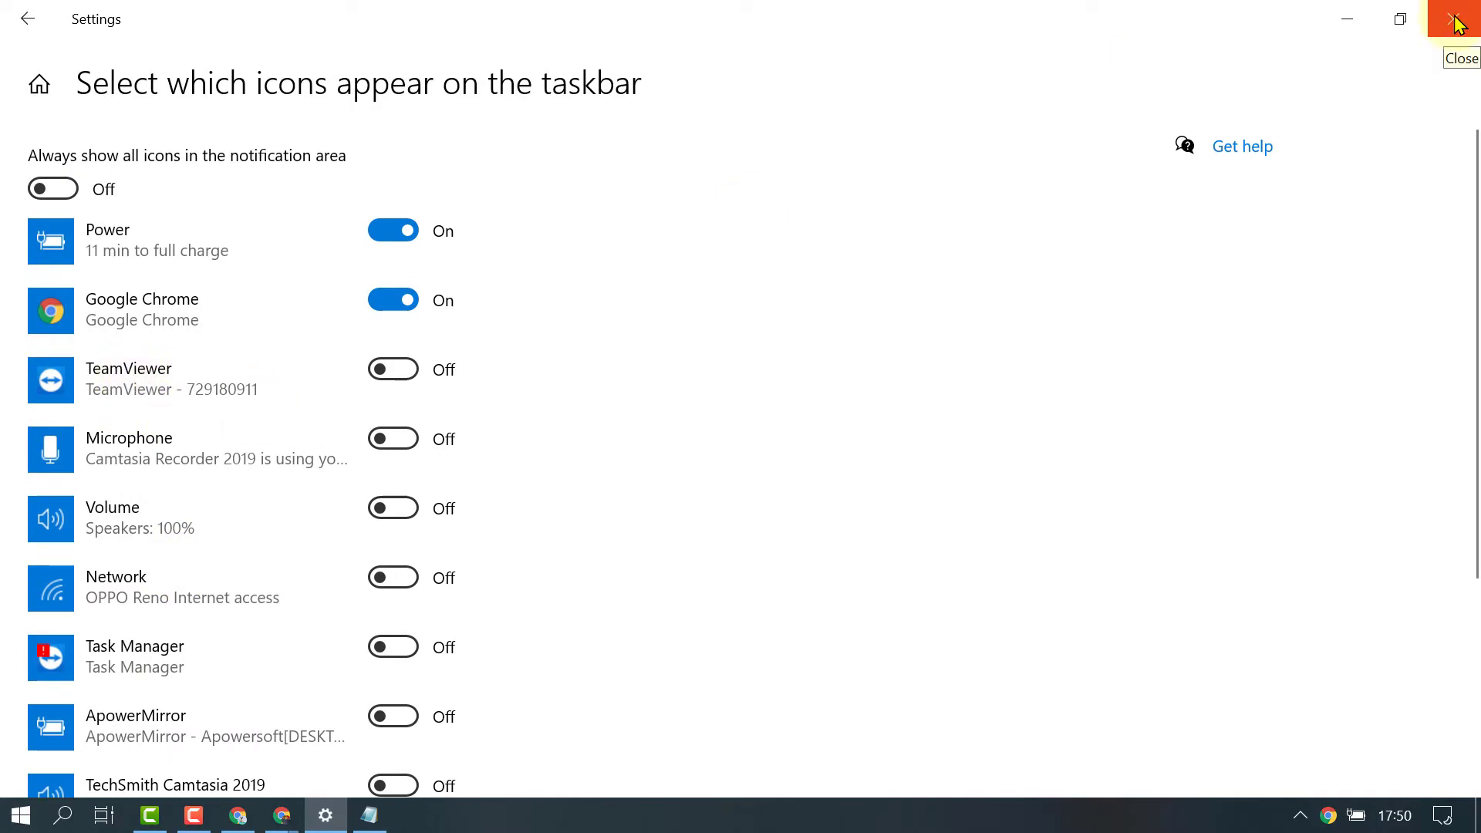
click(1456, 23)
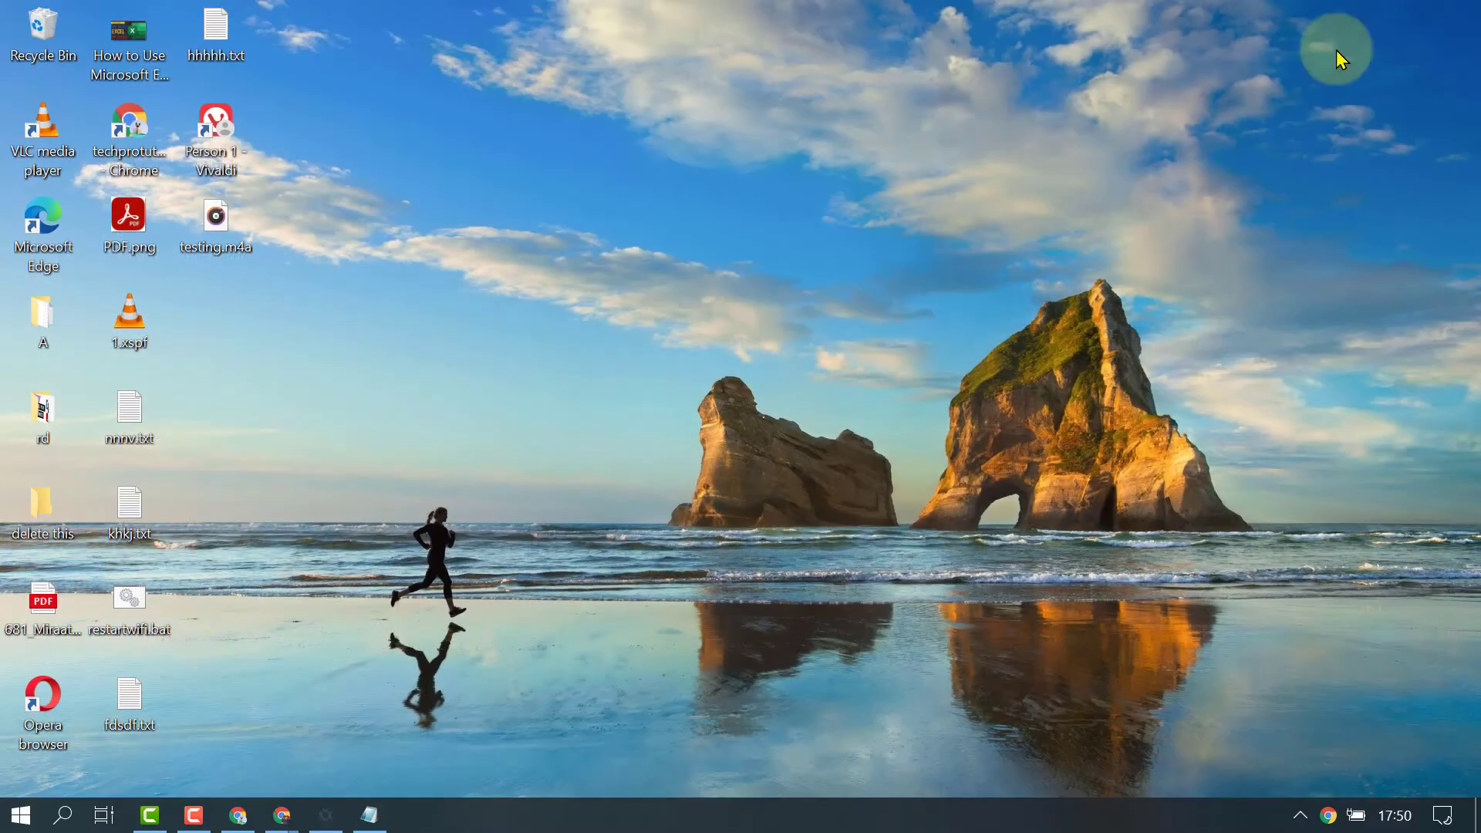
Search Windows for "add or" and open Add or remove programs
click(60, 808)
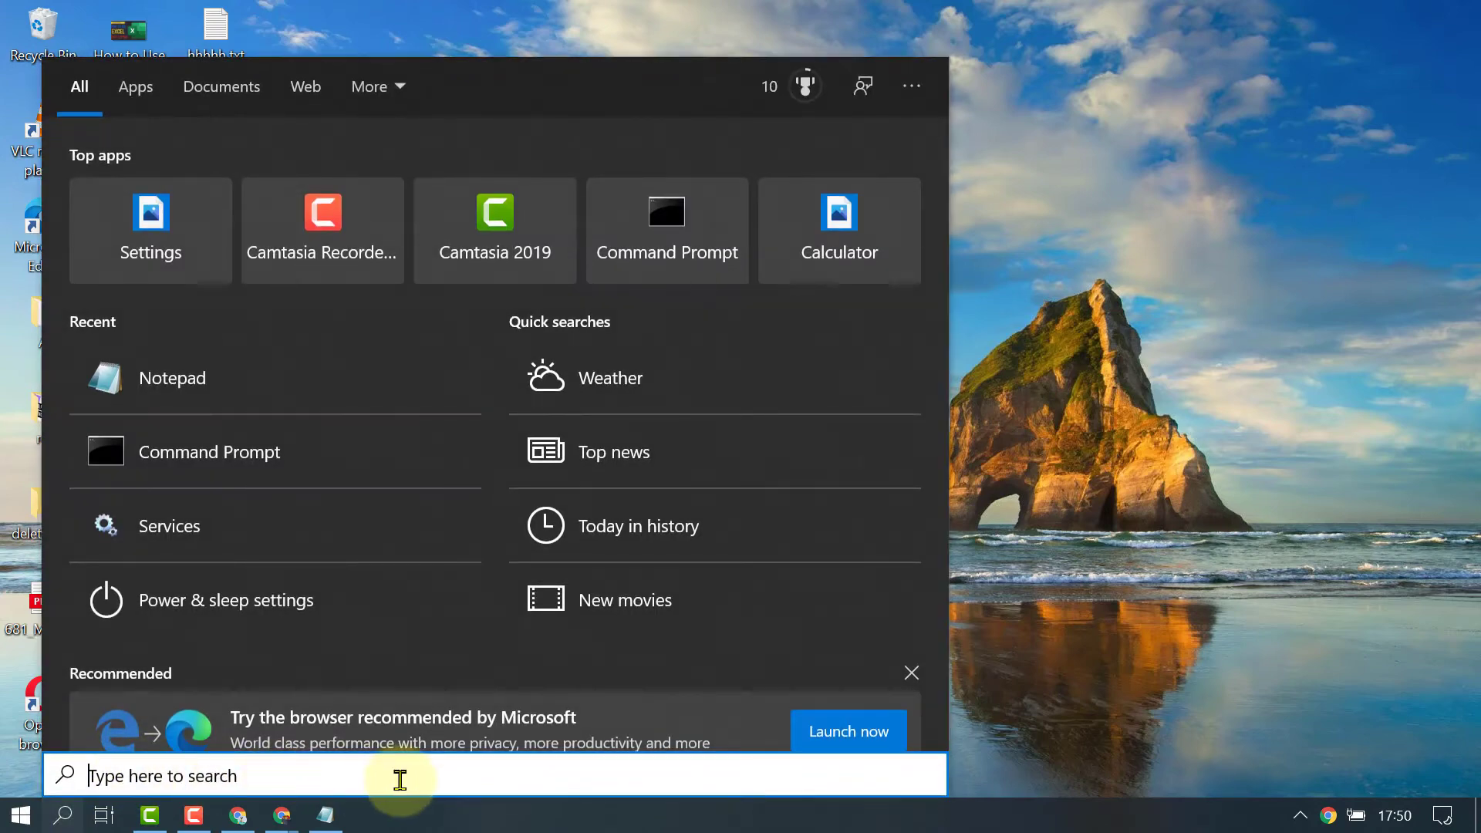
text(add)
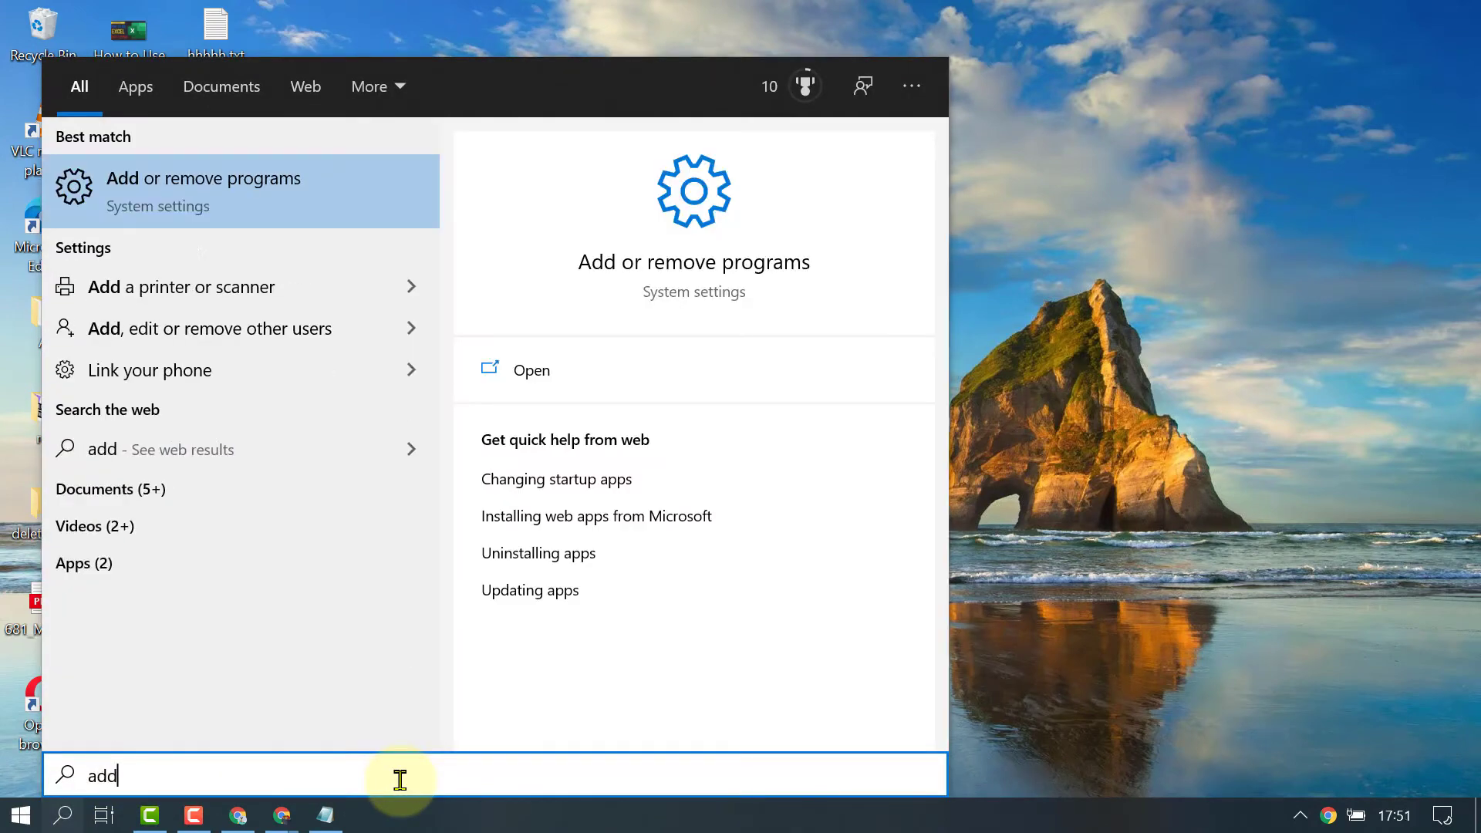
text( or)
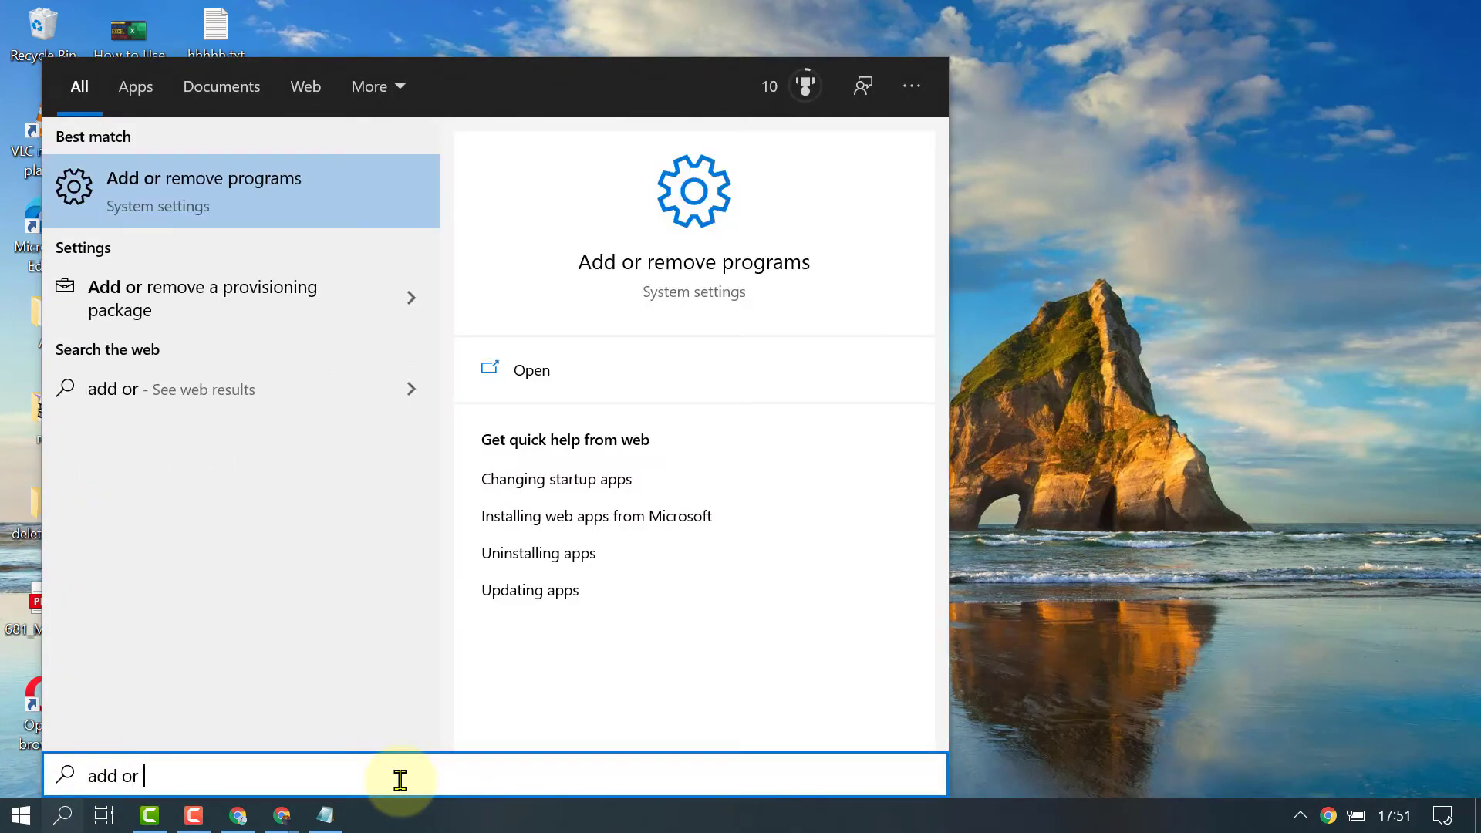
click(167, 182)
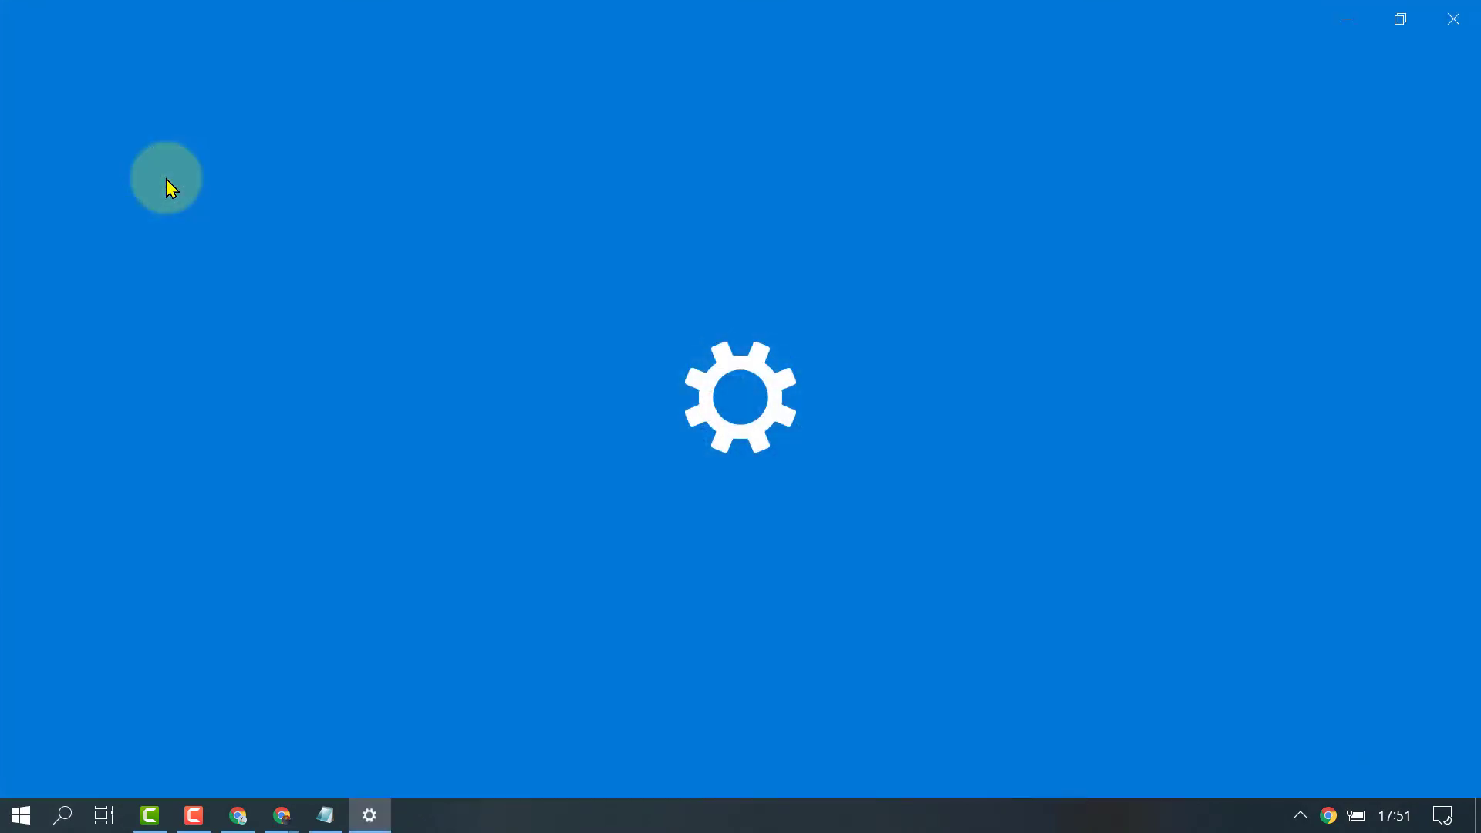
Uninstall Microsoft OneDrive from the installed apps, allowing it to make changes to the device, and close Settings
scroll(939, 466, down, 6)
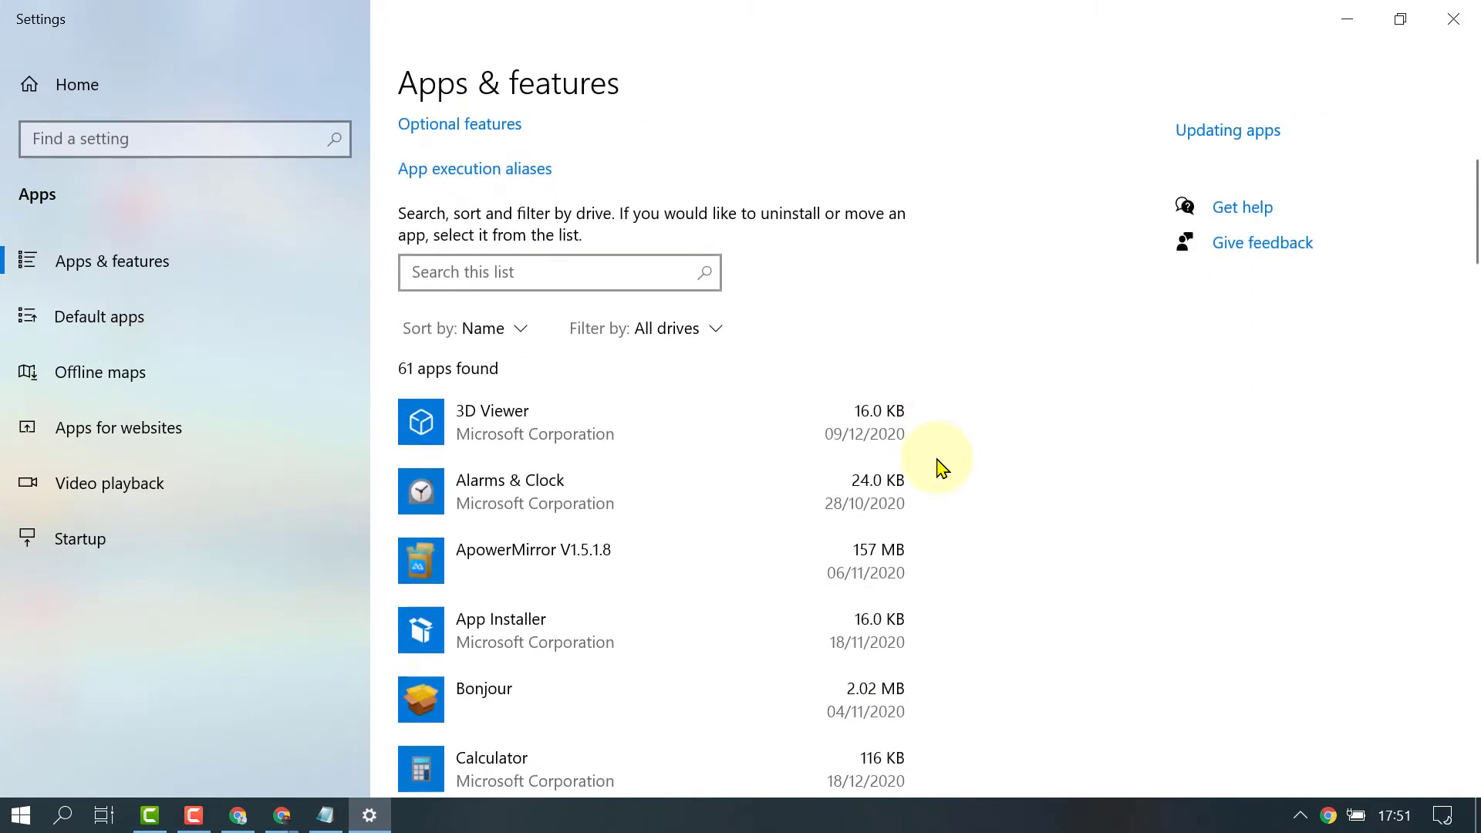
scroll(941, 467, down, 5)
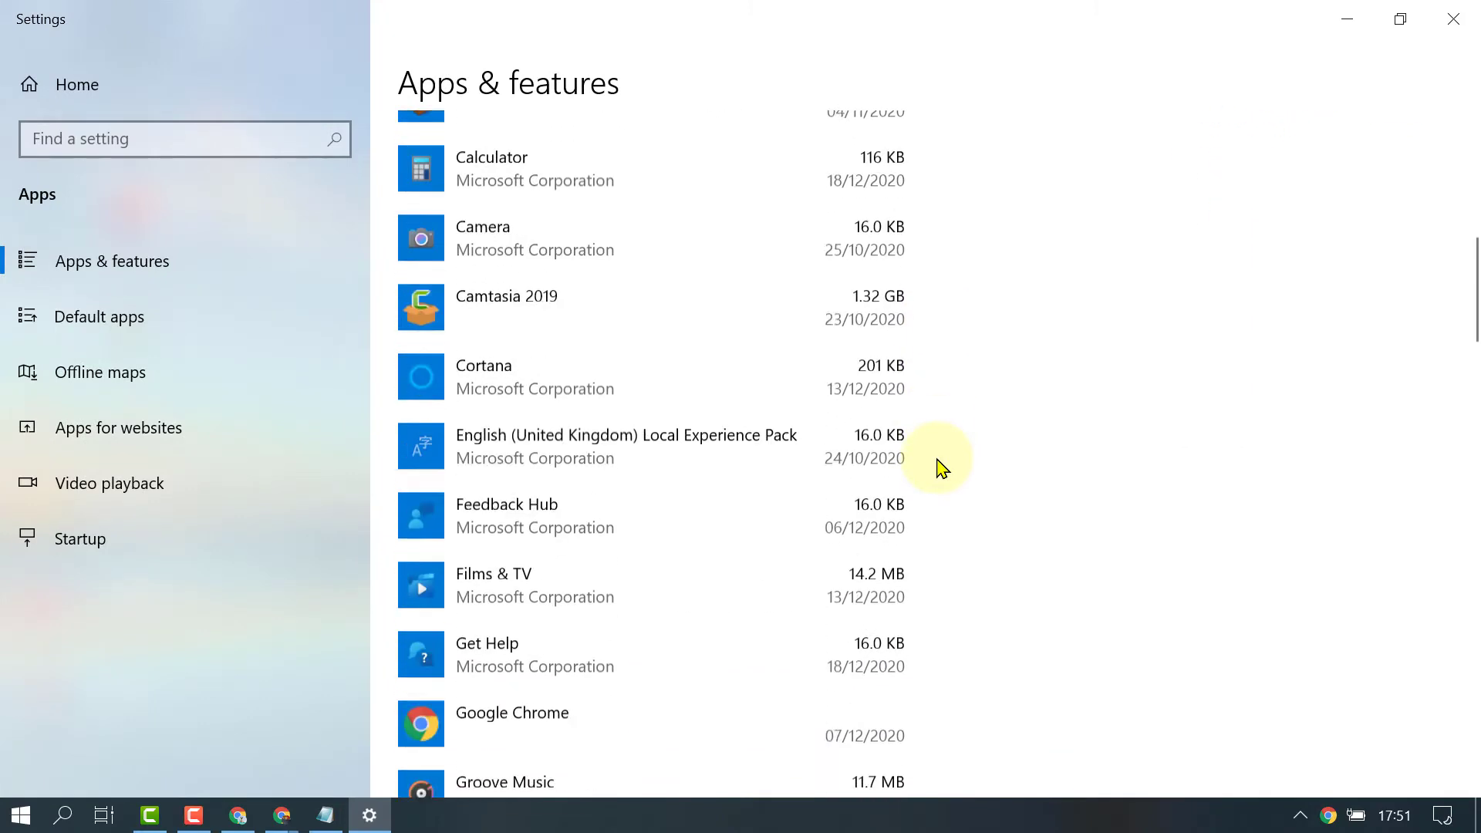
scroll(941, 467, down, 5)
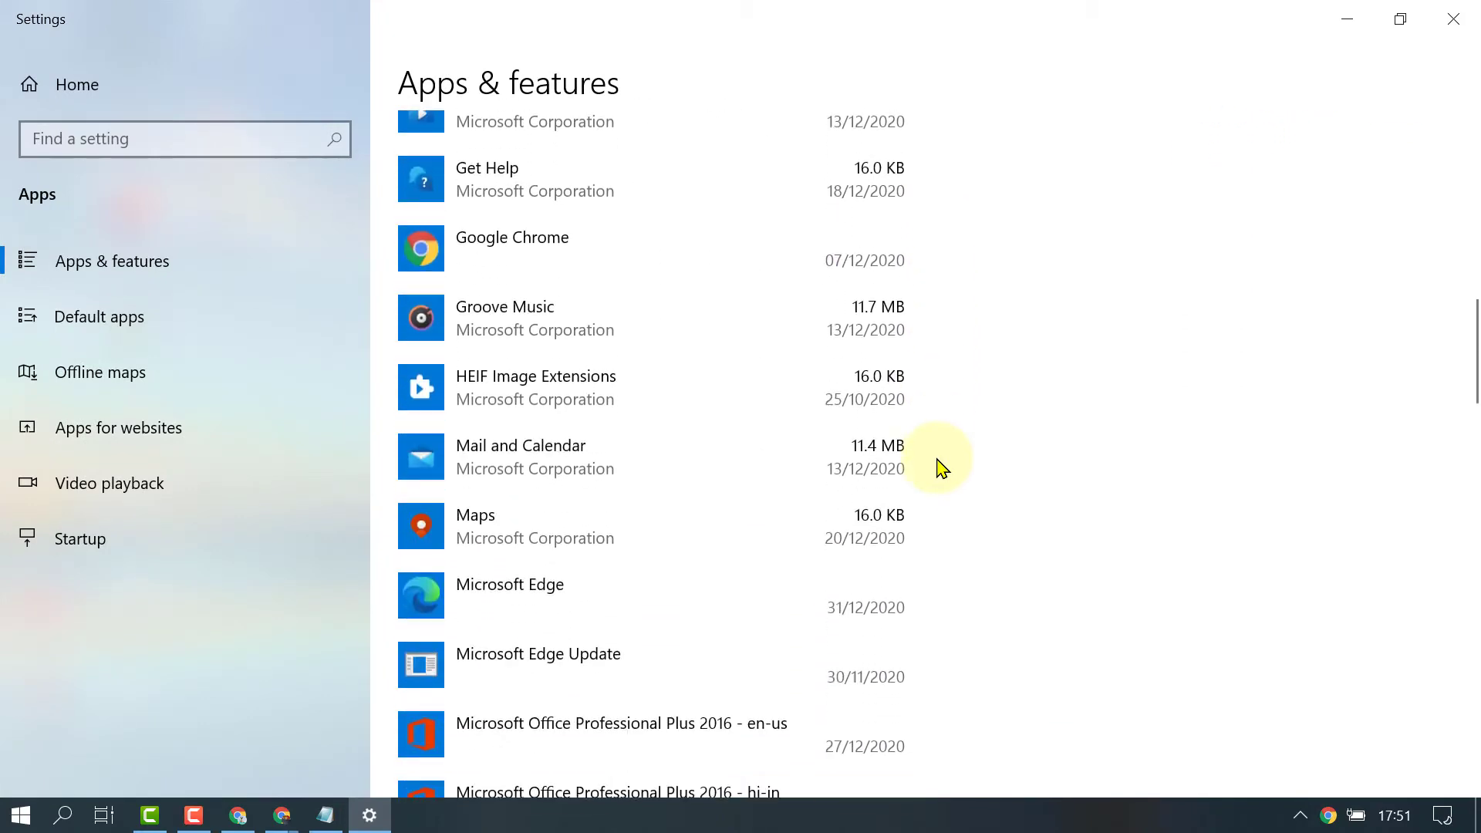
scroll(941, 467, down, 7)
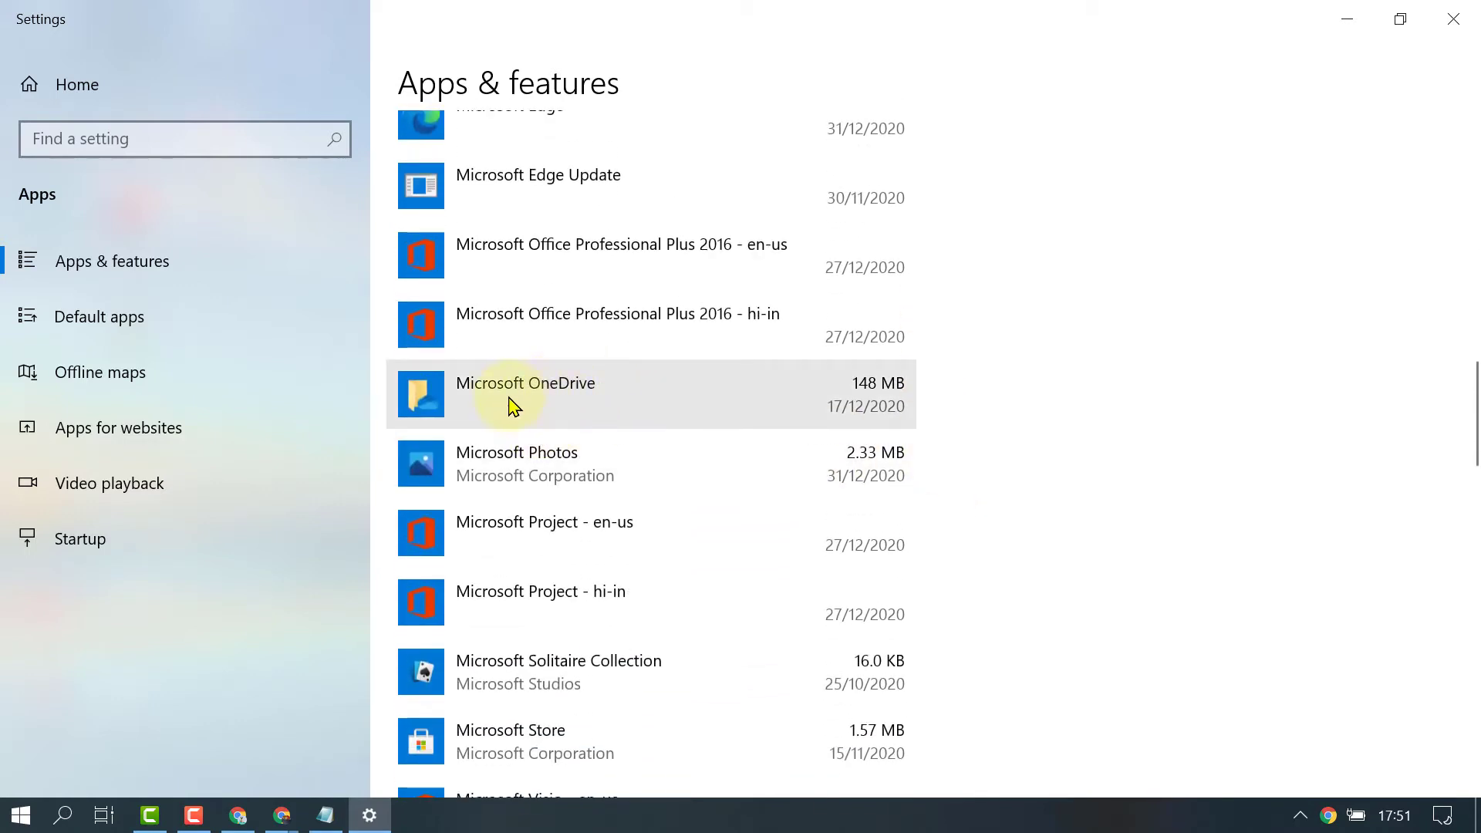
click(746, 395)
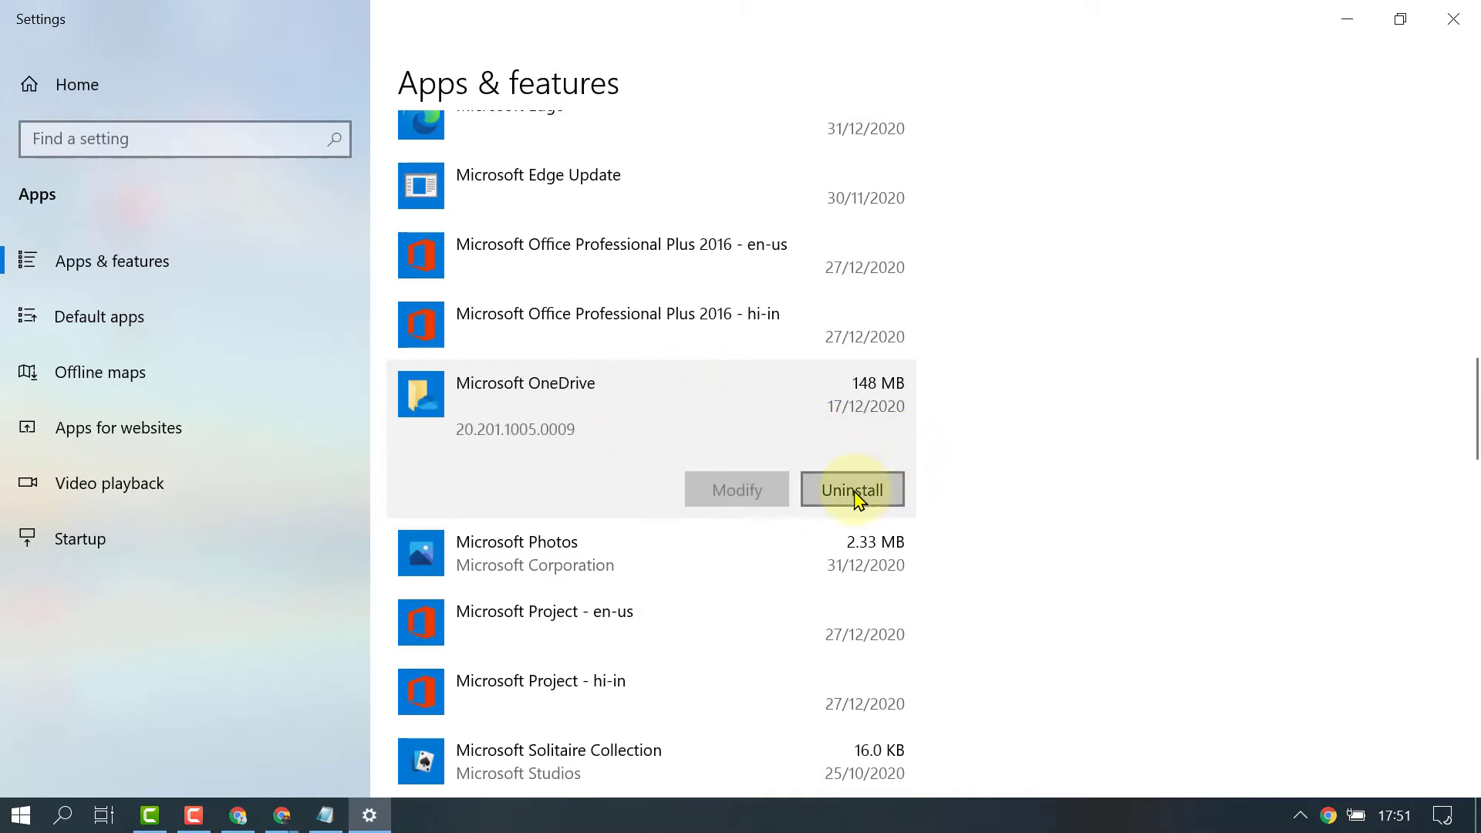
click(855, 494)
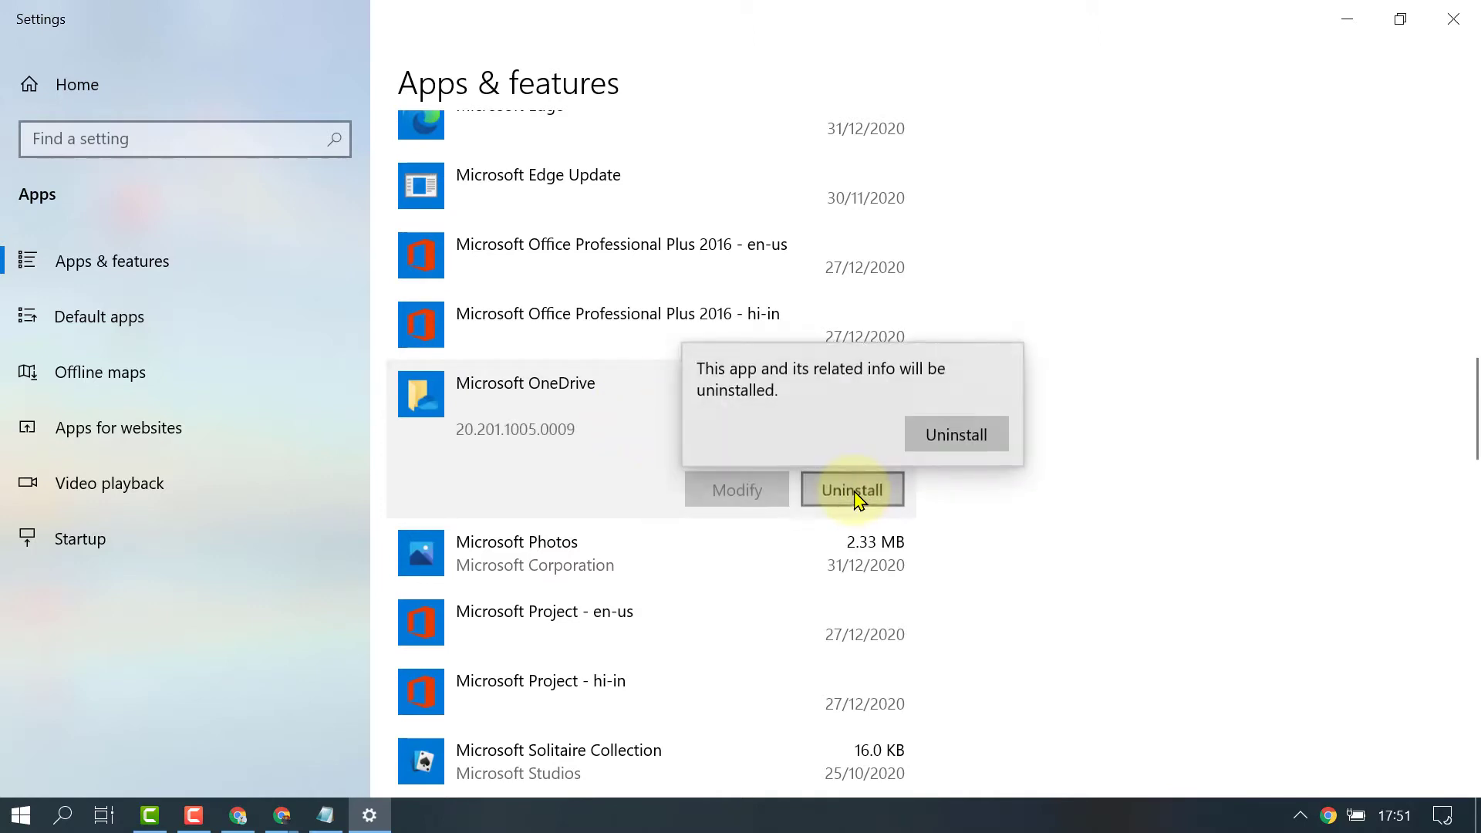
click(956, 434)
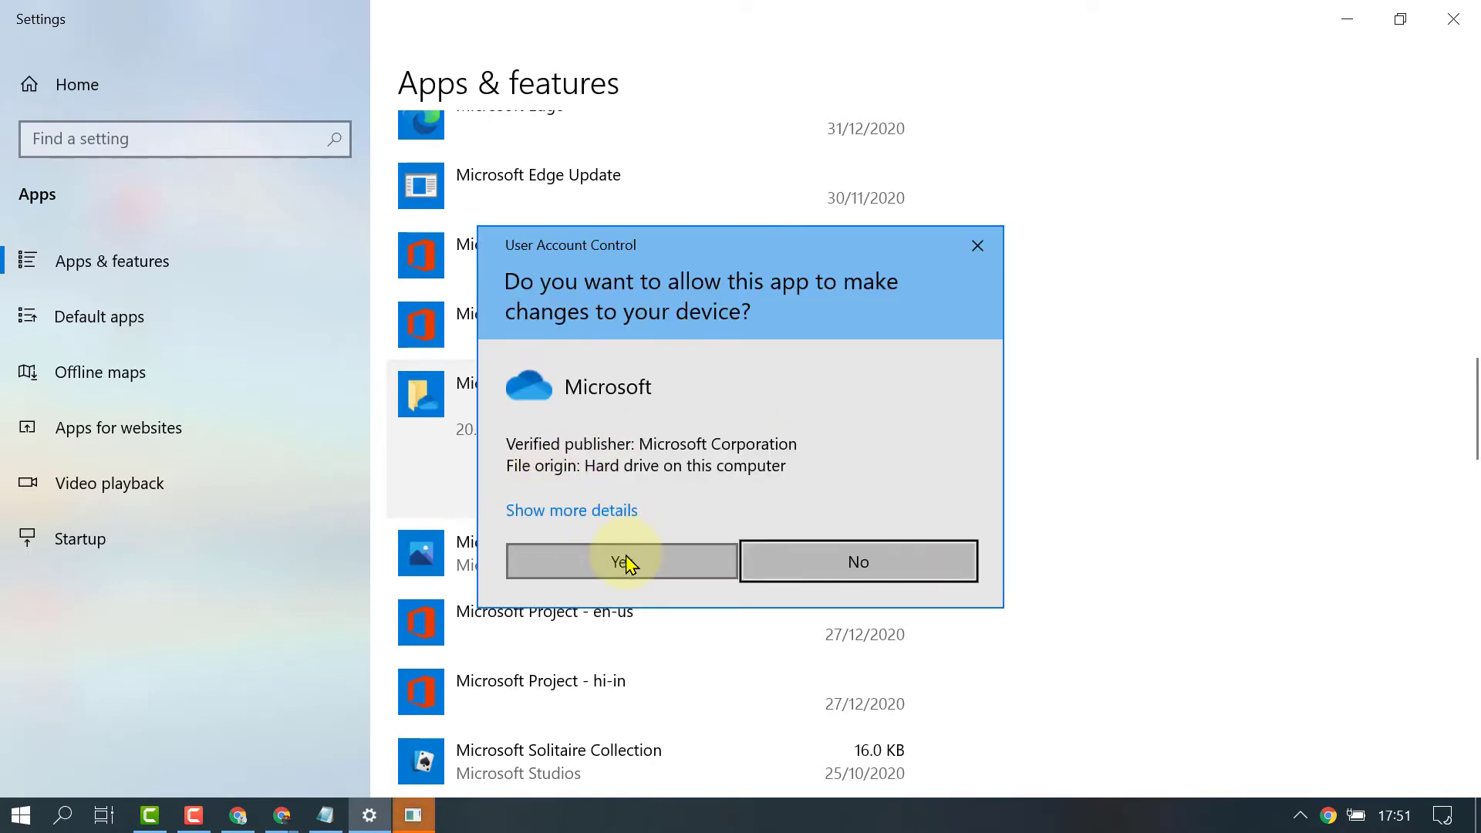
click(626, 563)
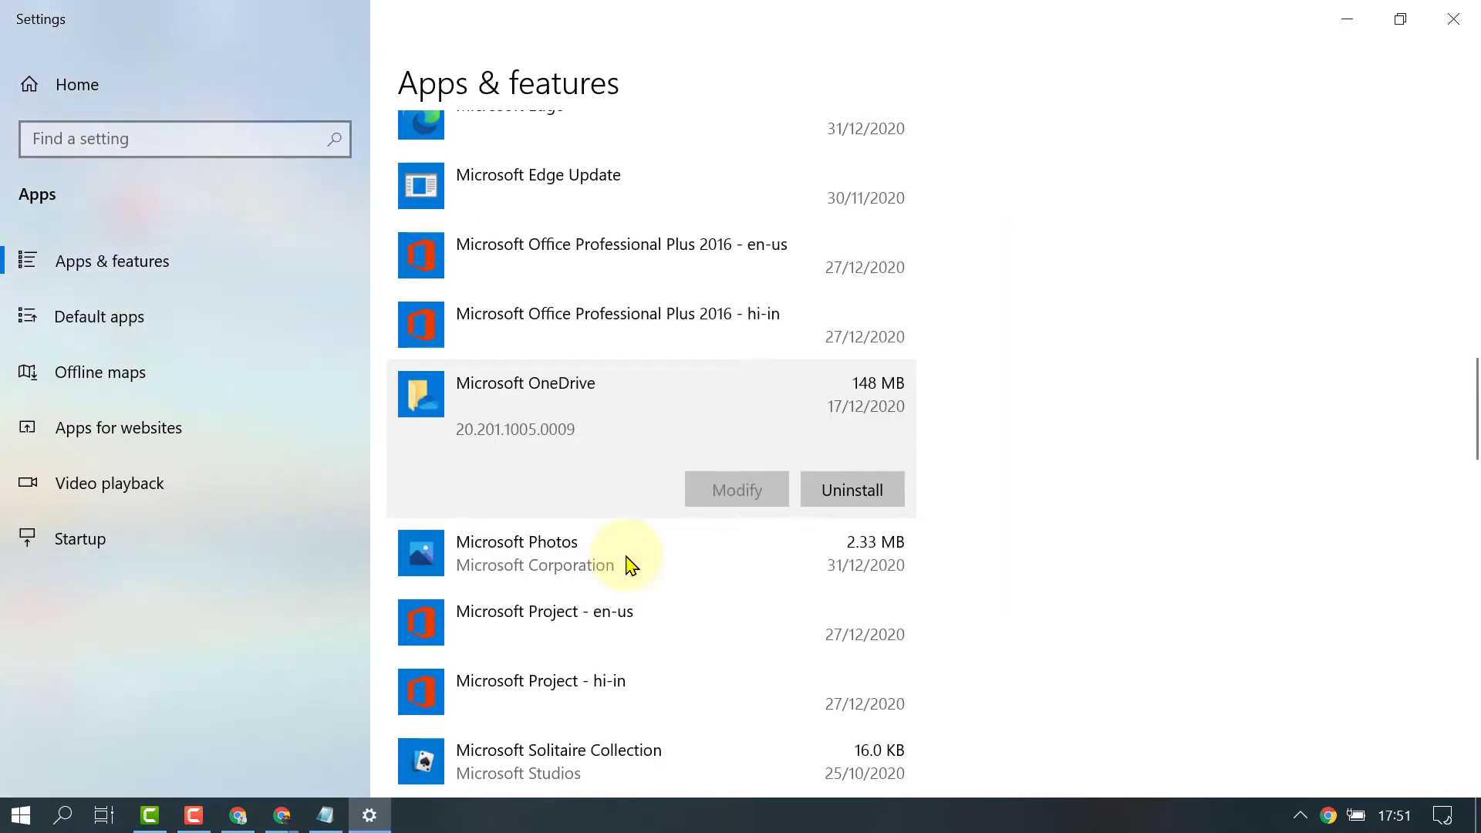
click(1457, 22)
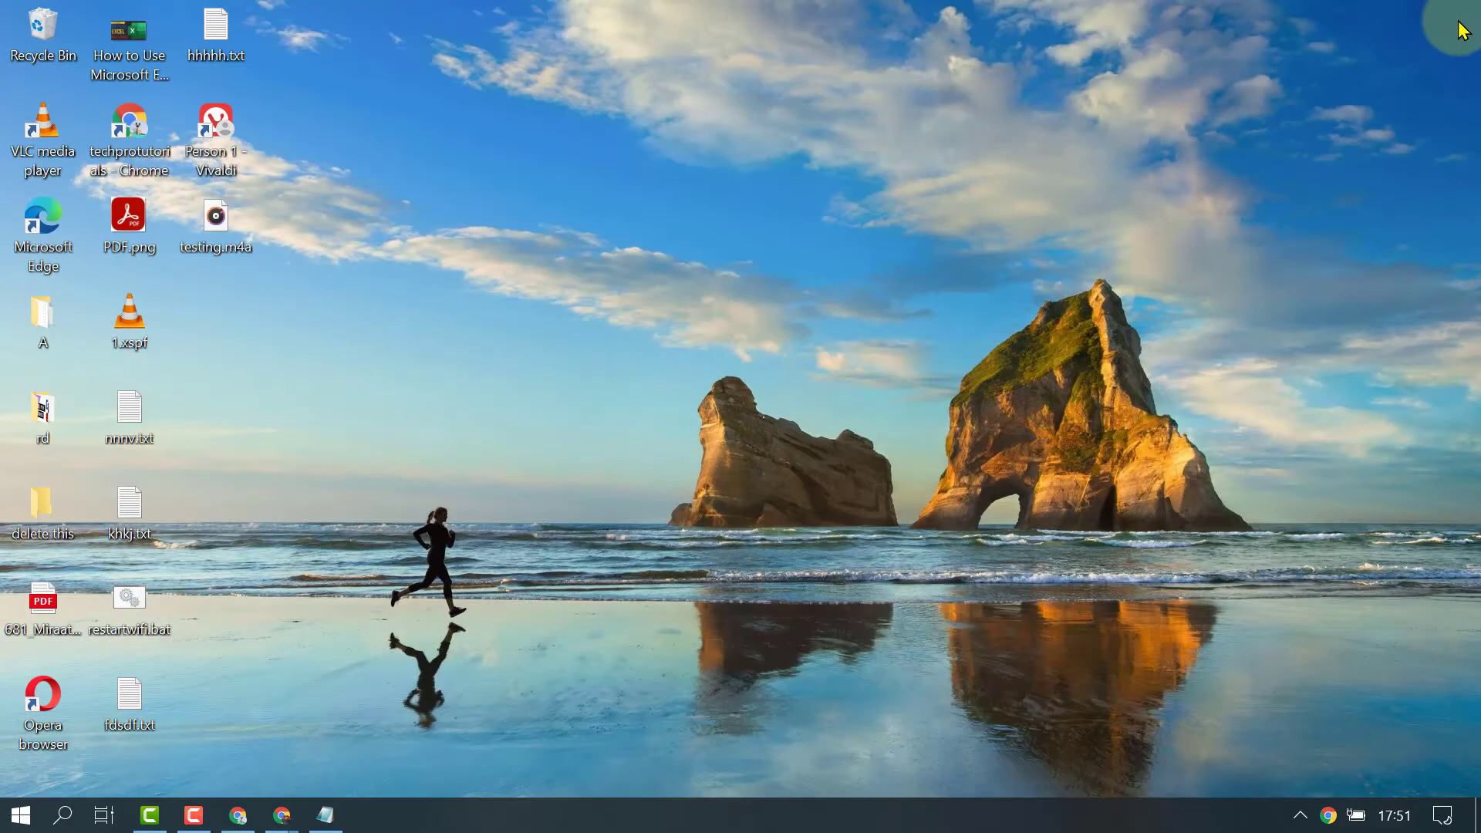
Search Windows for "f", open File Explorer and maximize its window
click(63, 816)
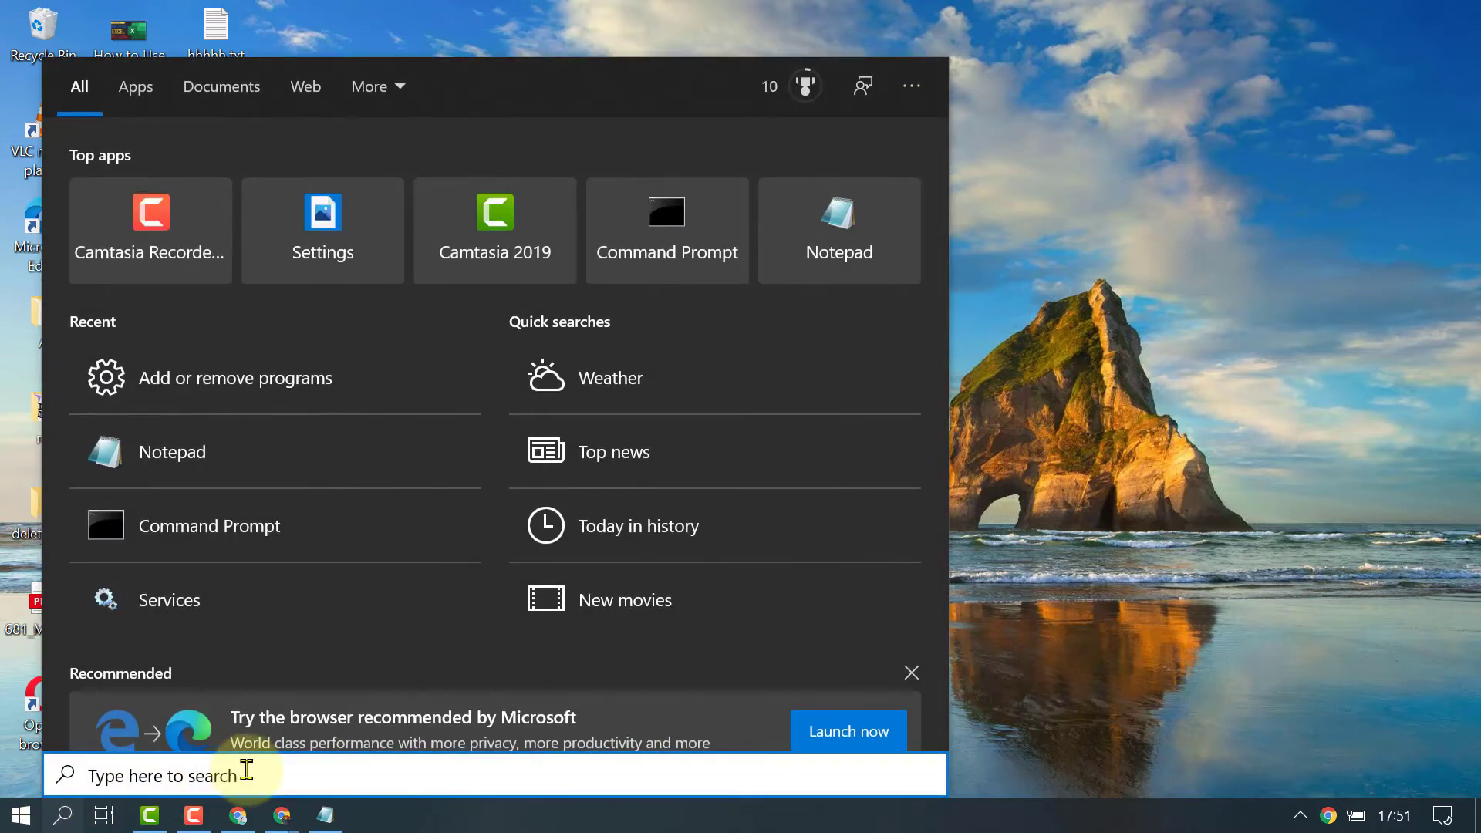
text(f)
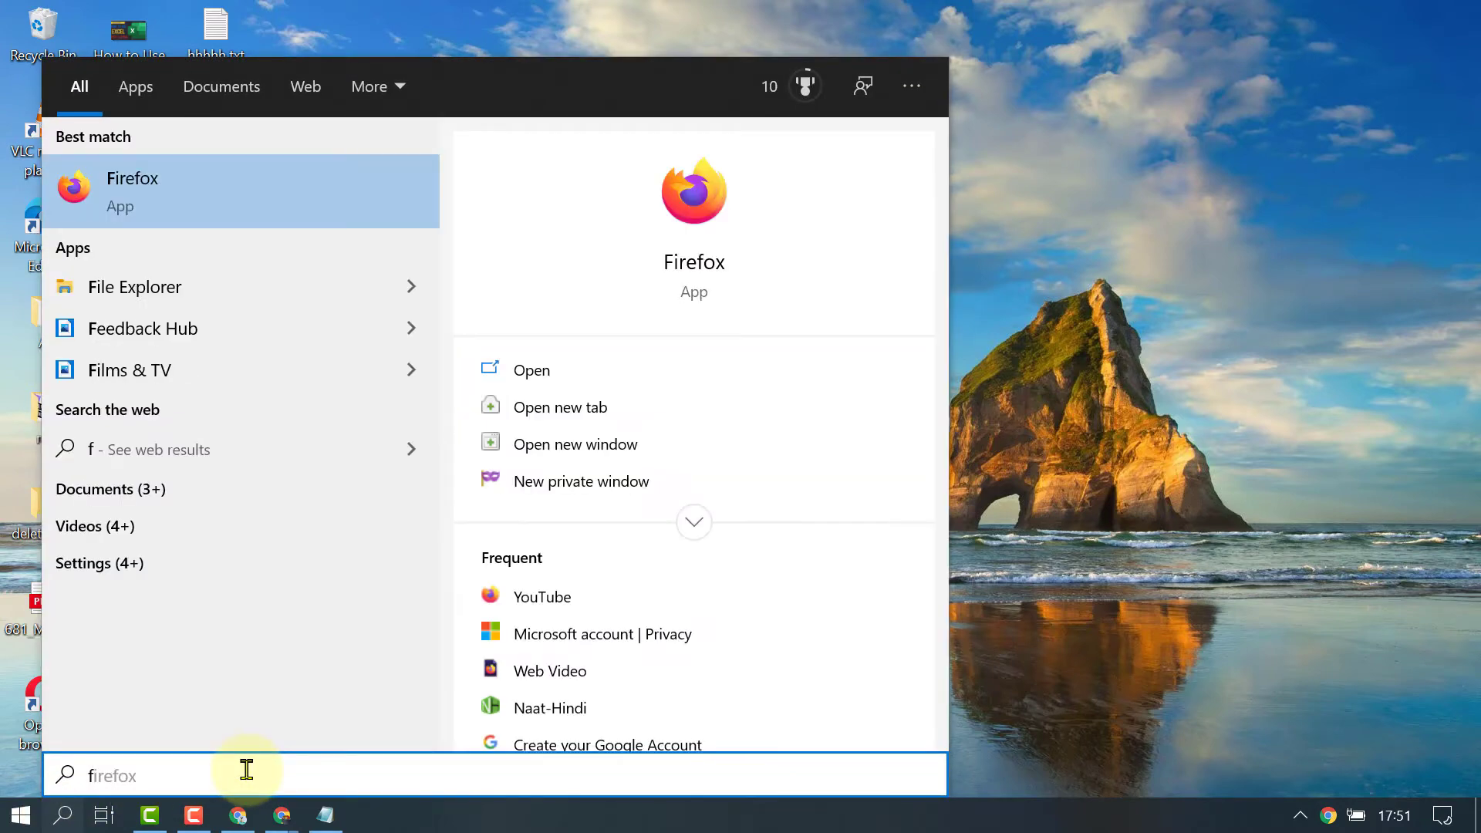
click(138, 289)
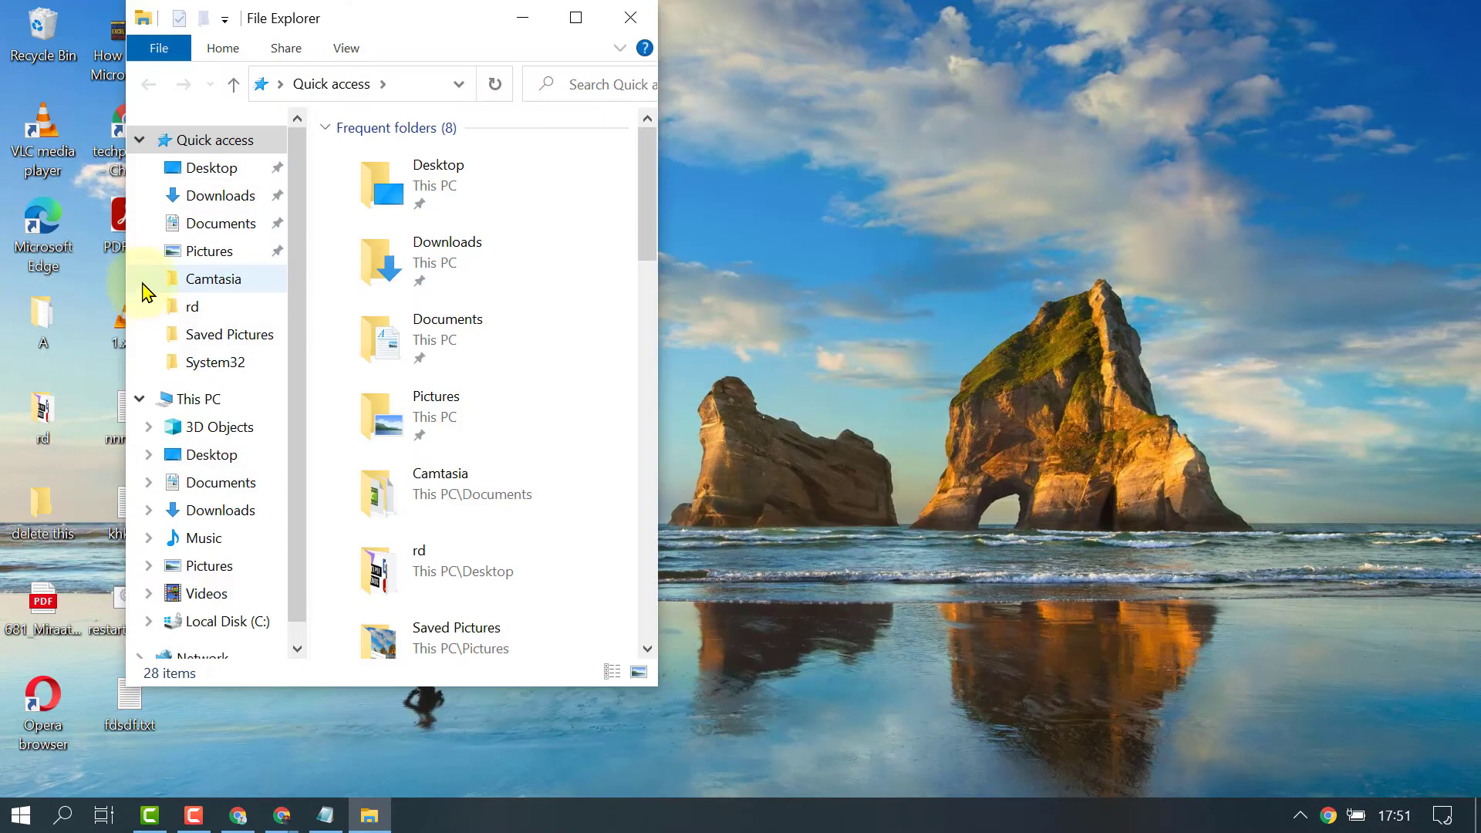
click(580, 21)
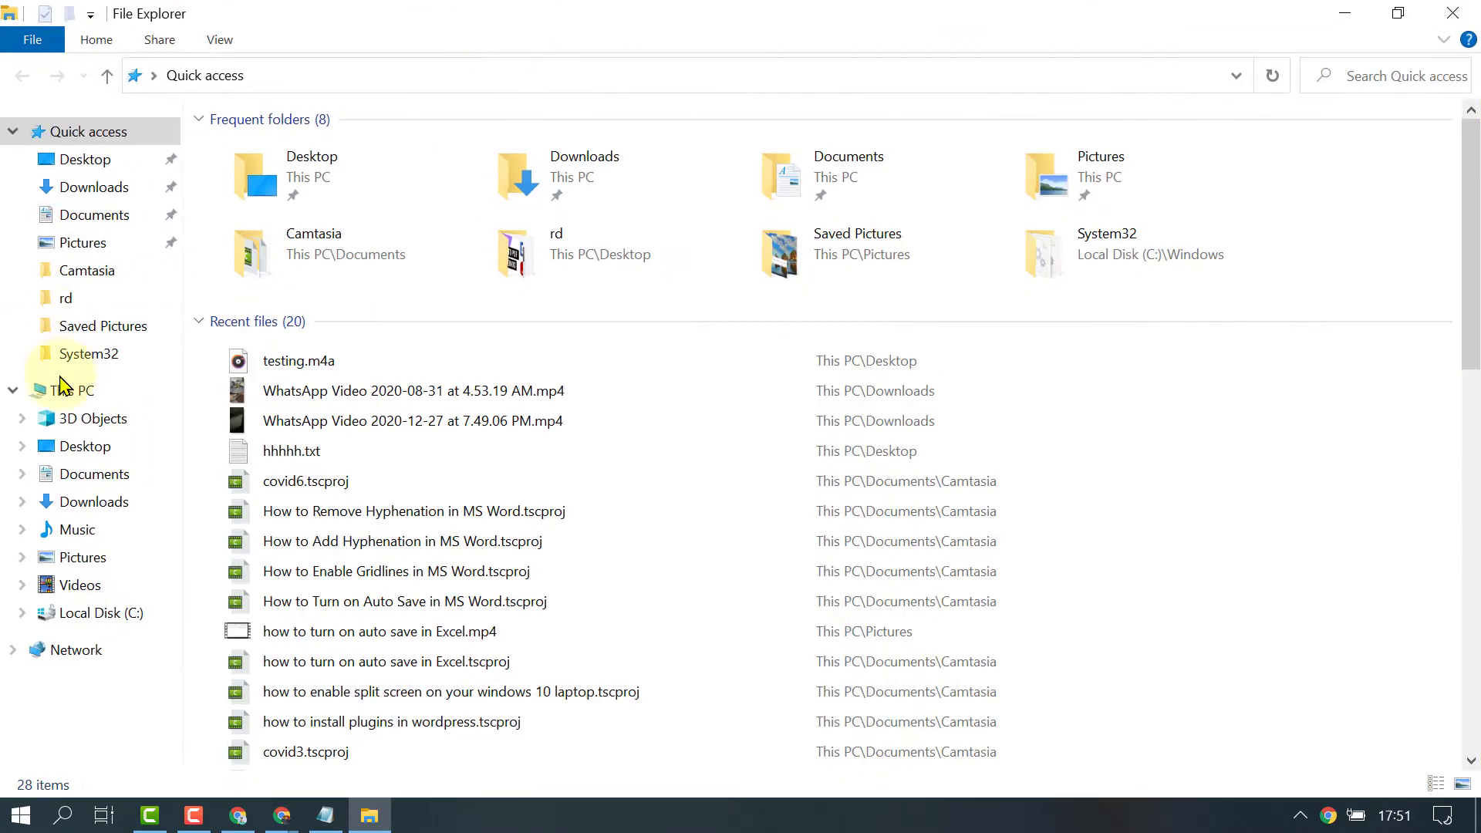
Go to the WinSxS folder inside the Windows folder on Local Disk (C:)
click(63, 397)
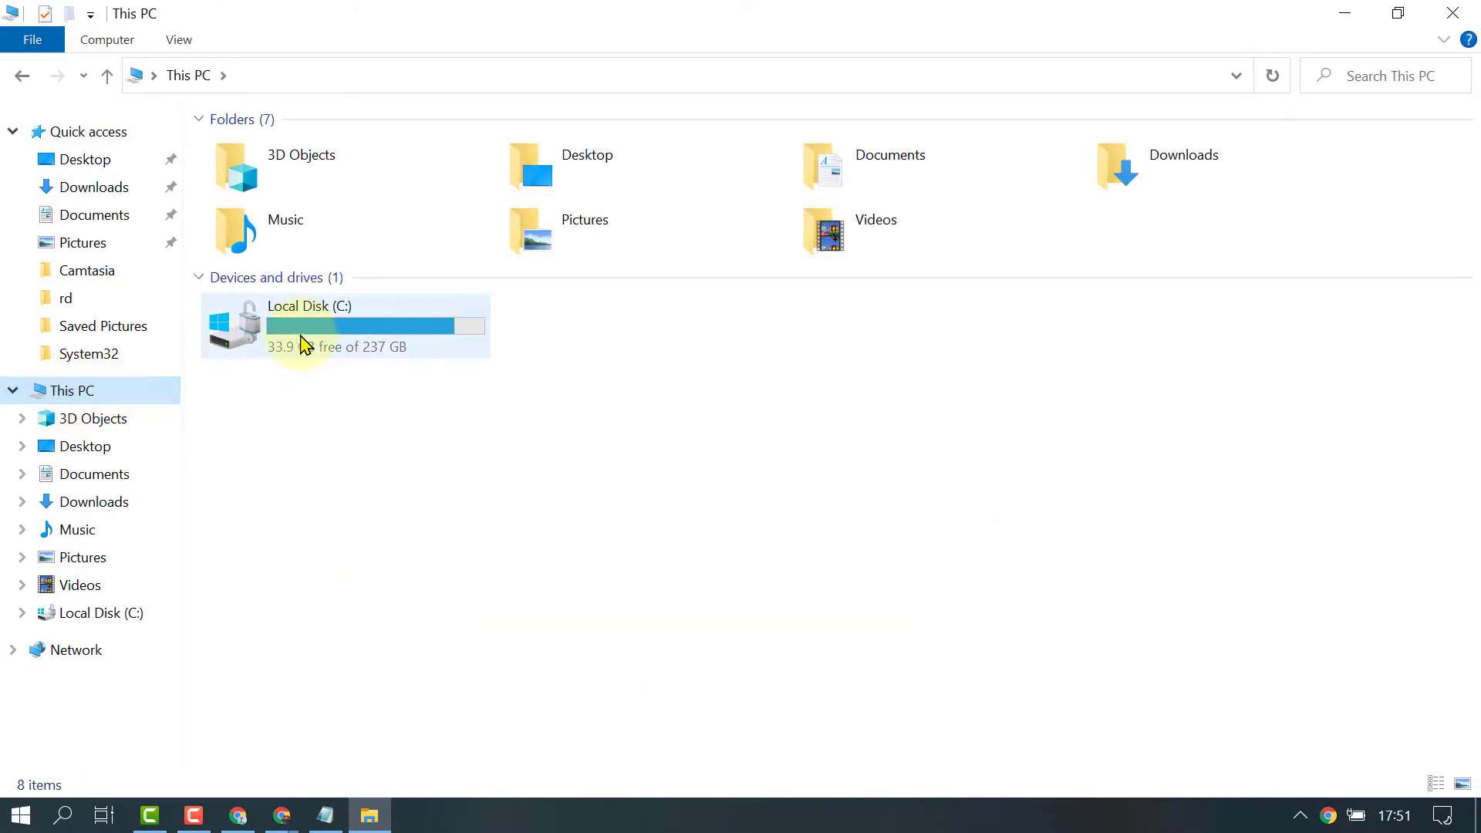
click(315, 318)
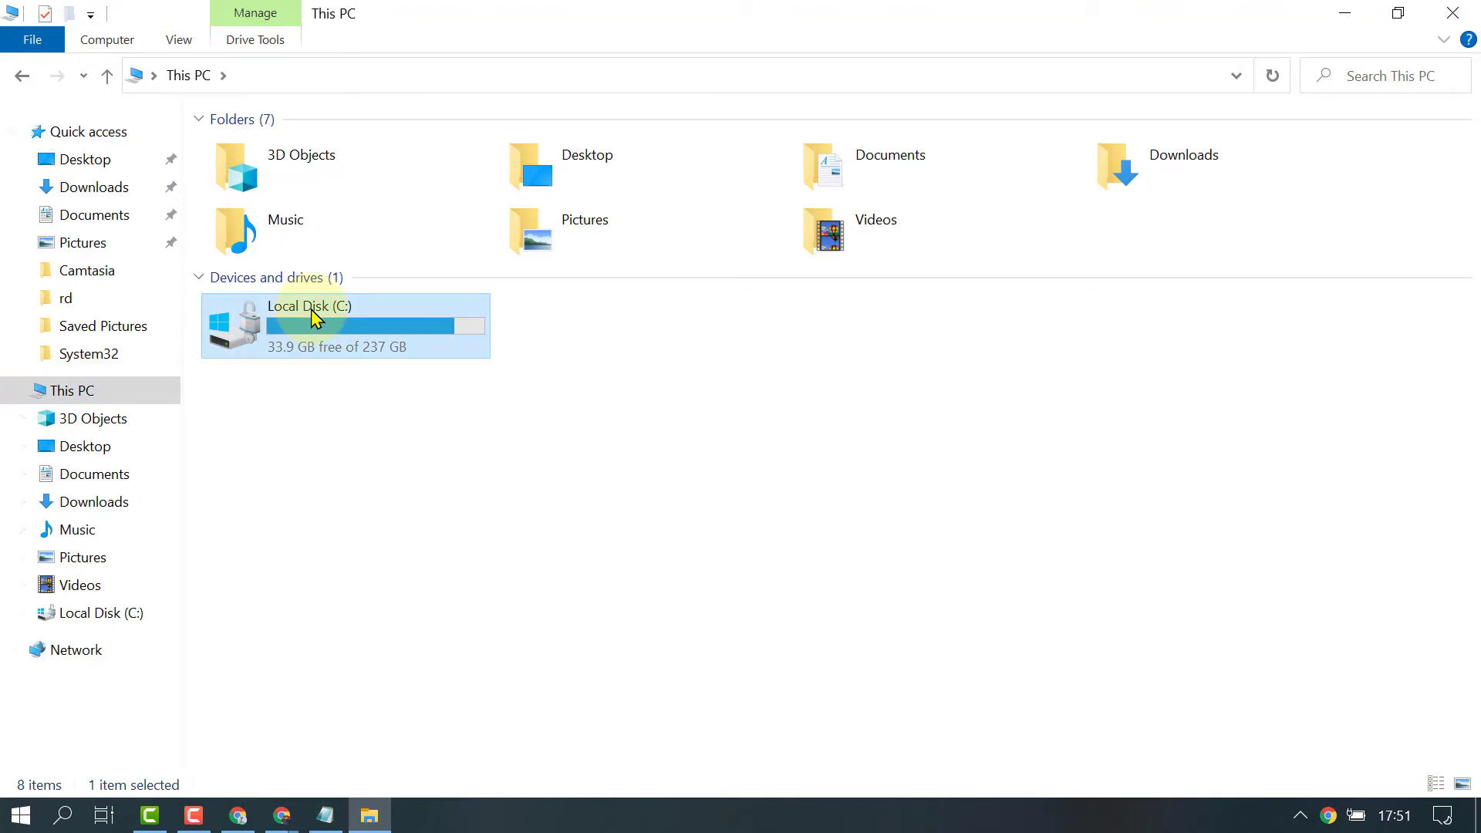
double_click(316, 318)
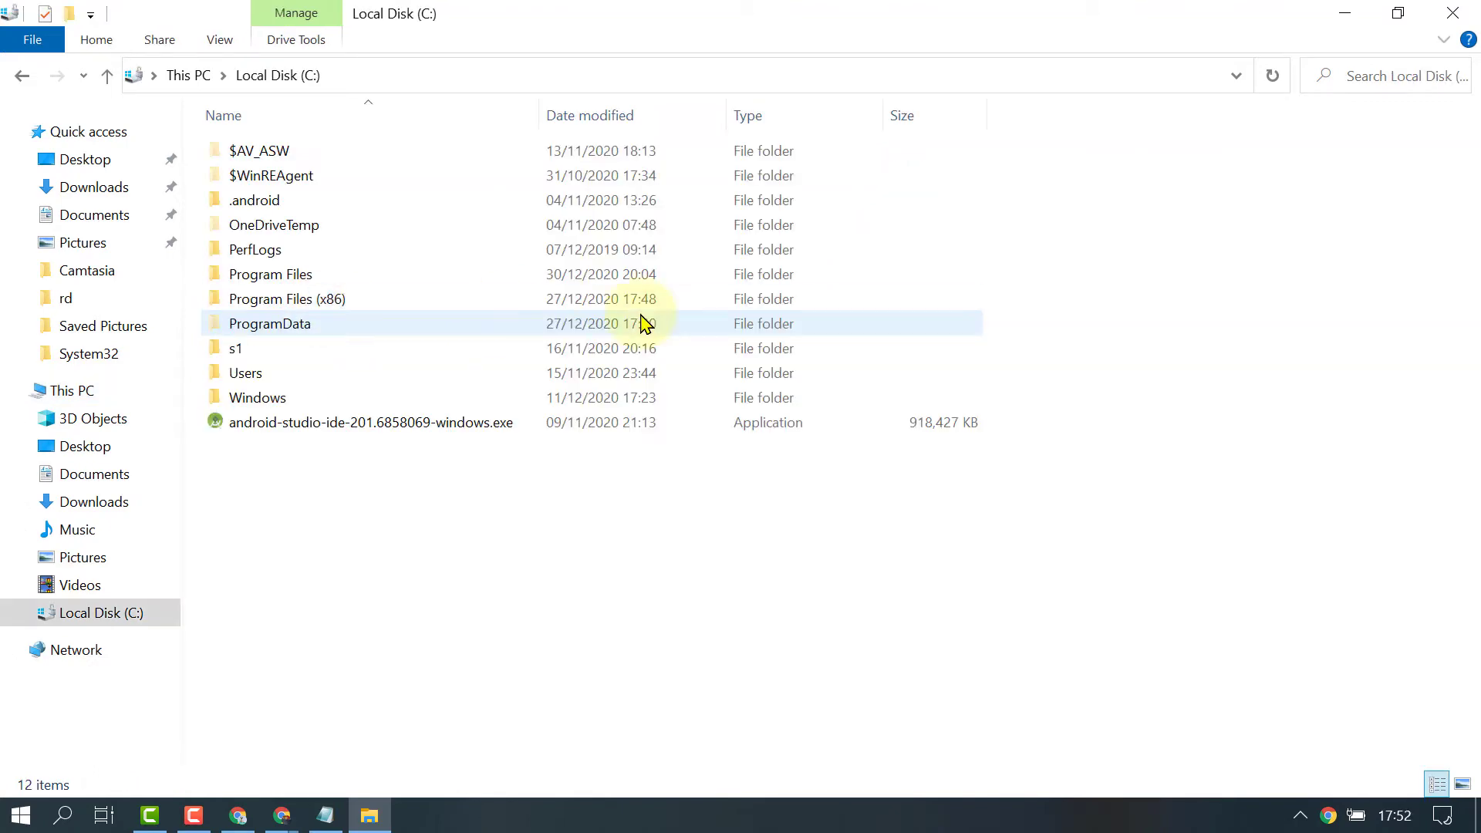
double_click(258, 398)
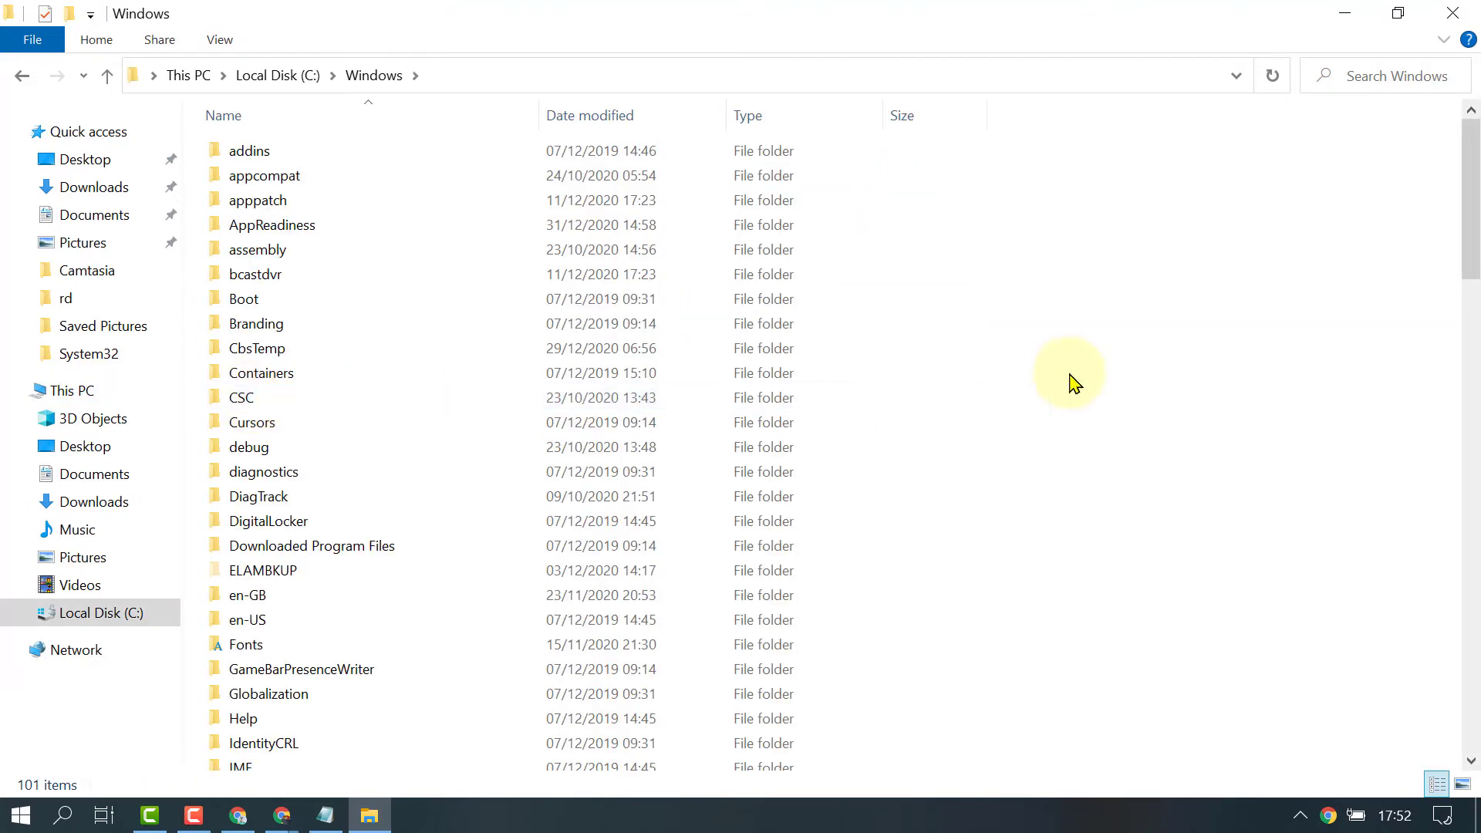
scroll(1074, 383, down, 20)
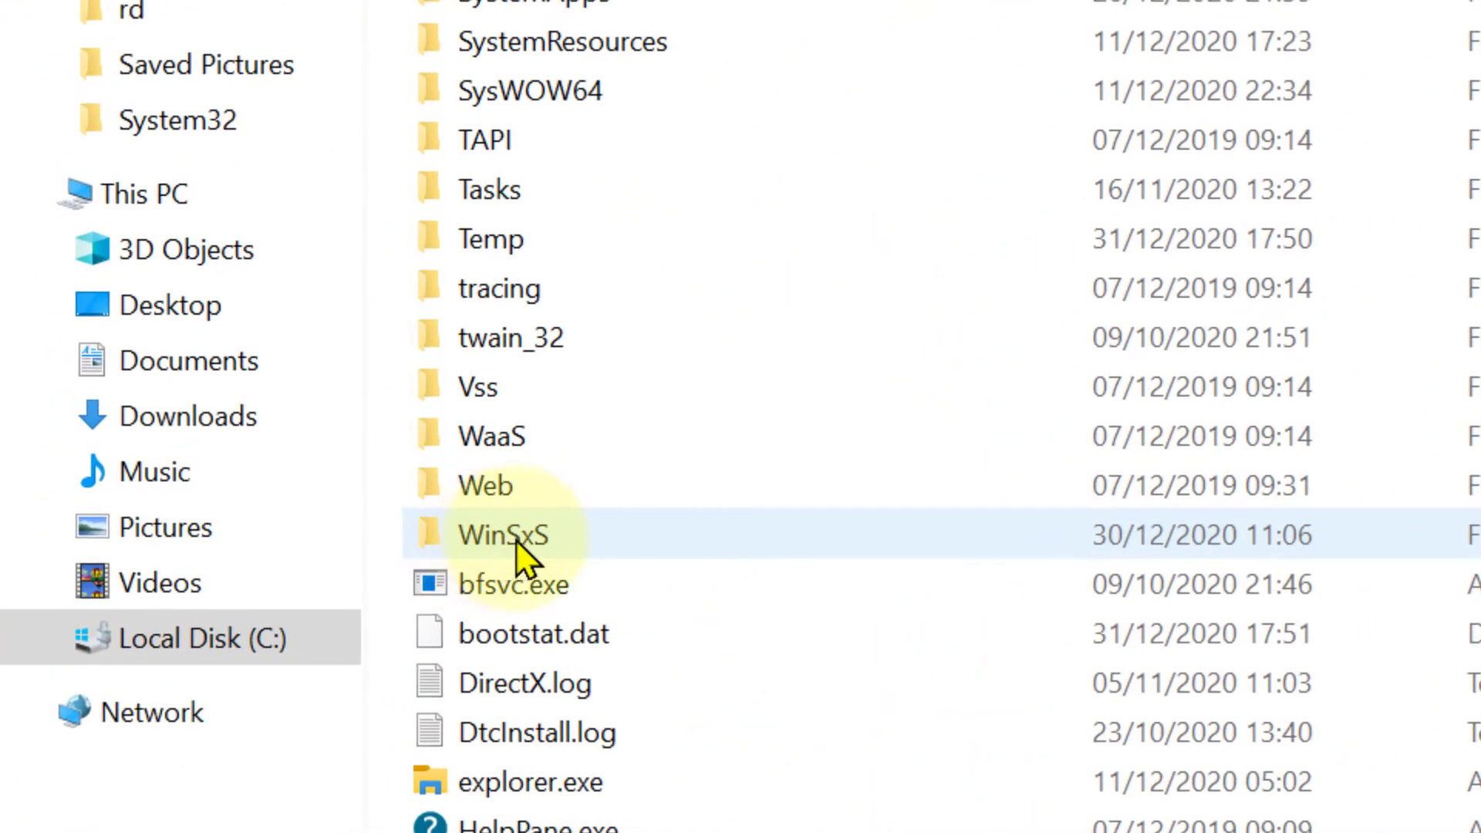
double_click(509, 534)
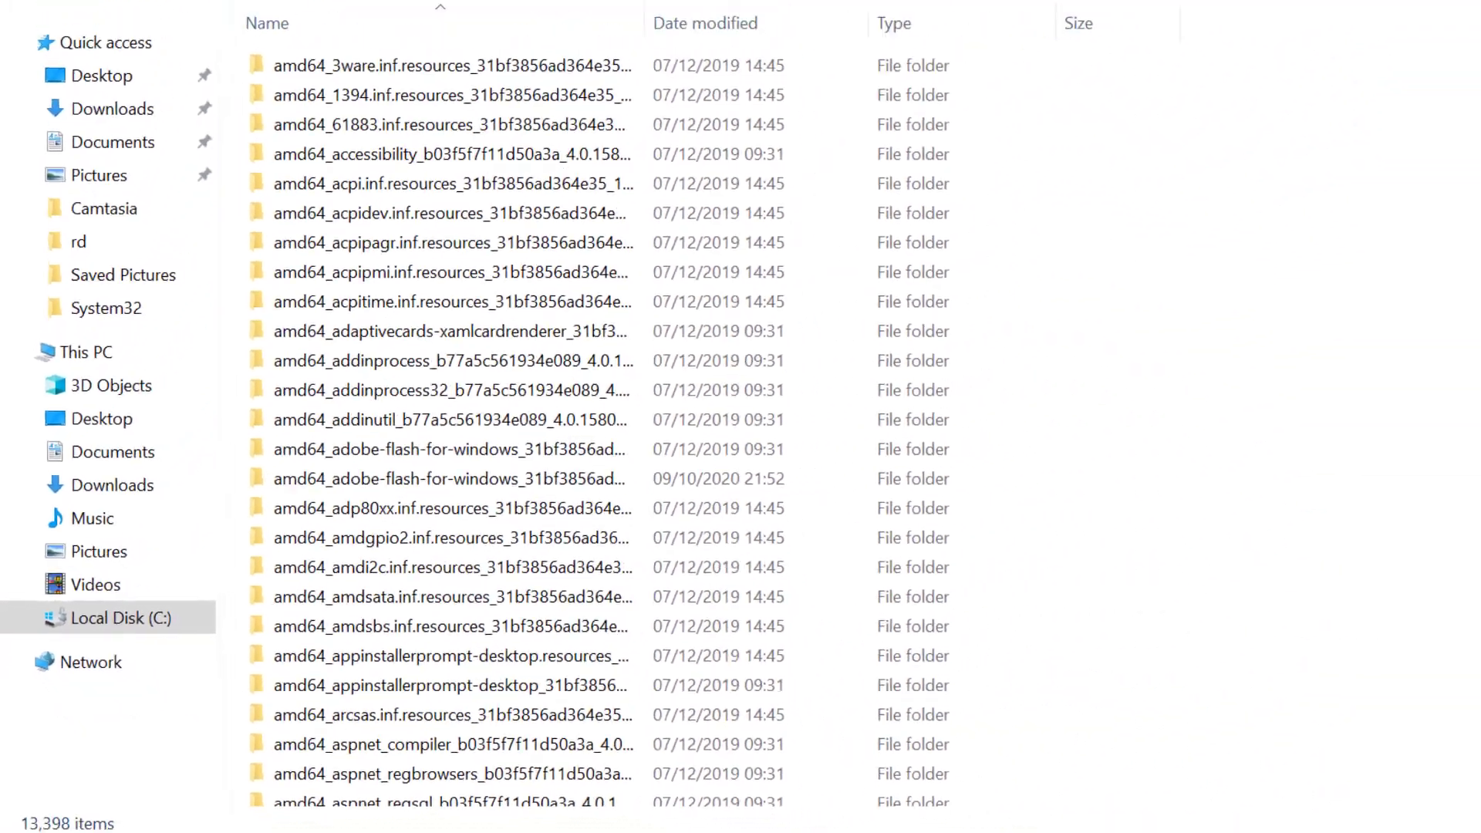
Search the WinSxS folder for "onedrive", run OneDriveSetup.exe from the results, and close File Explorer
click(1365, 72)
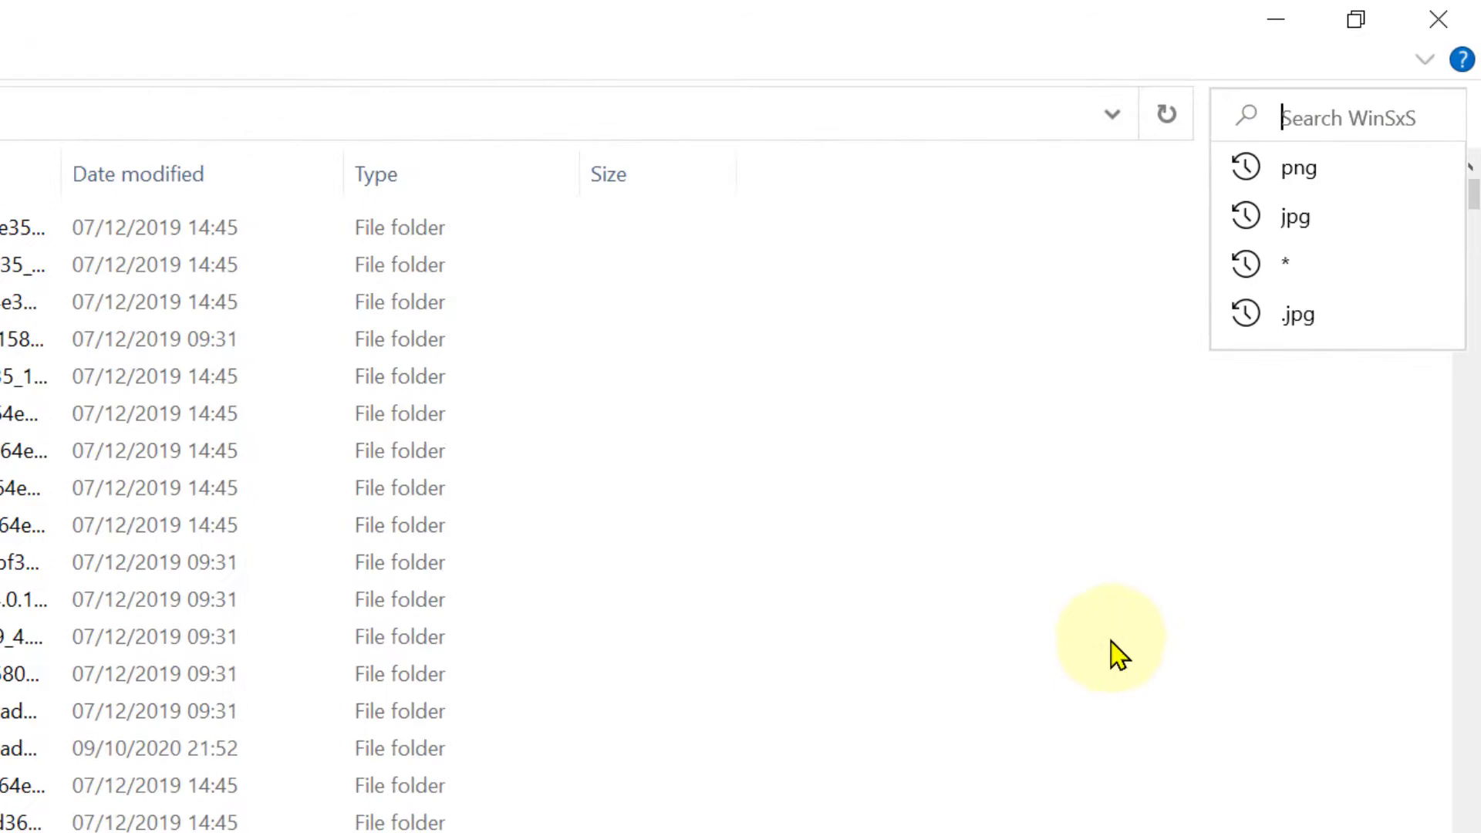
text(oned)
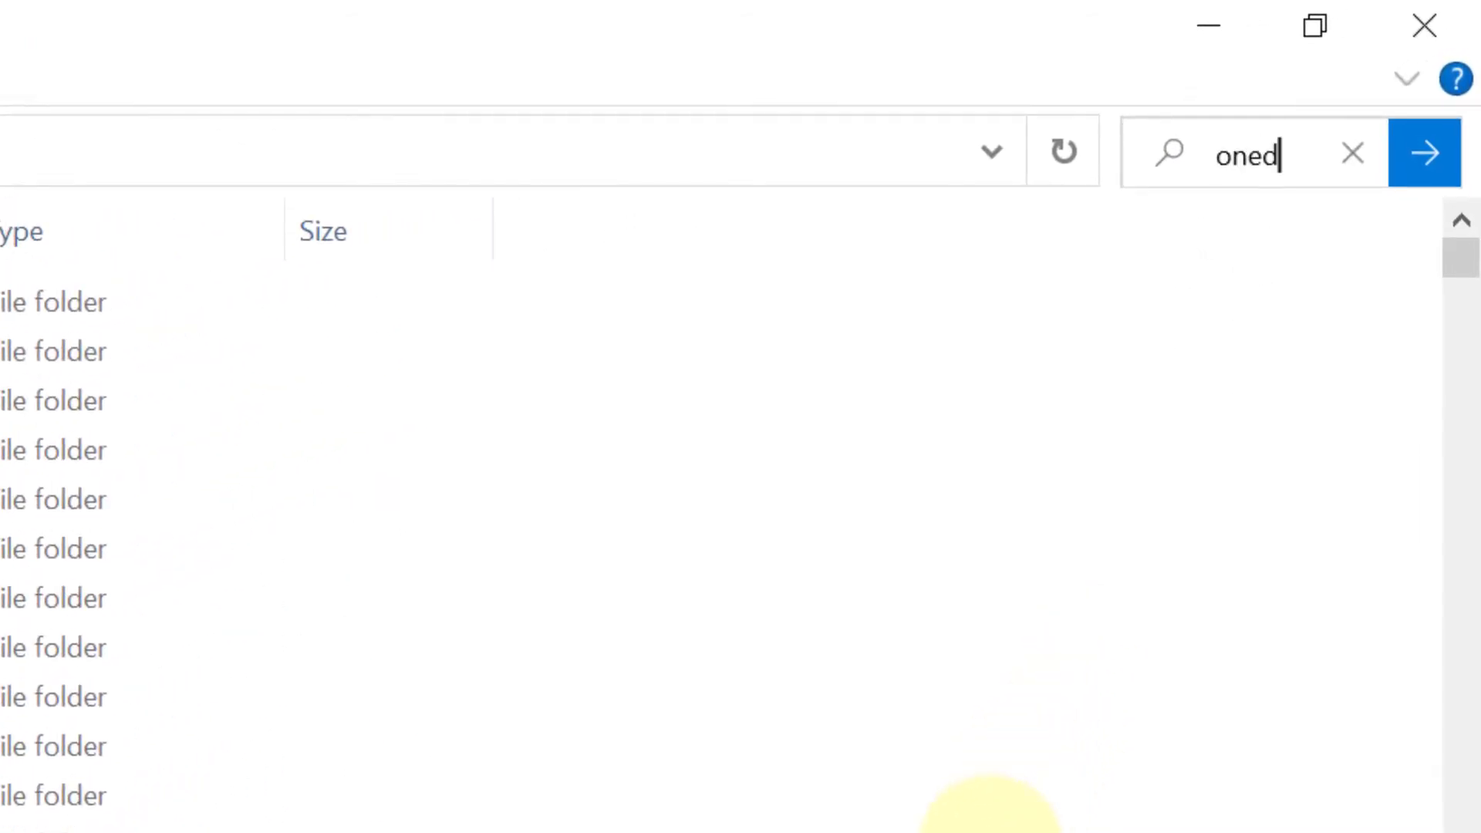
text(rive)
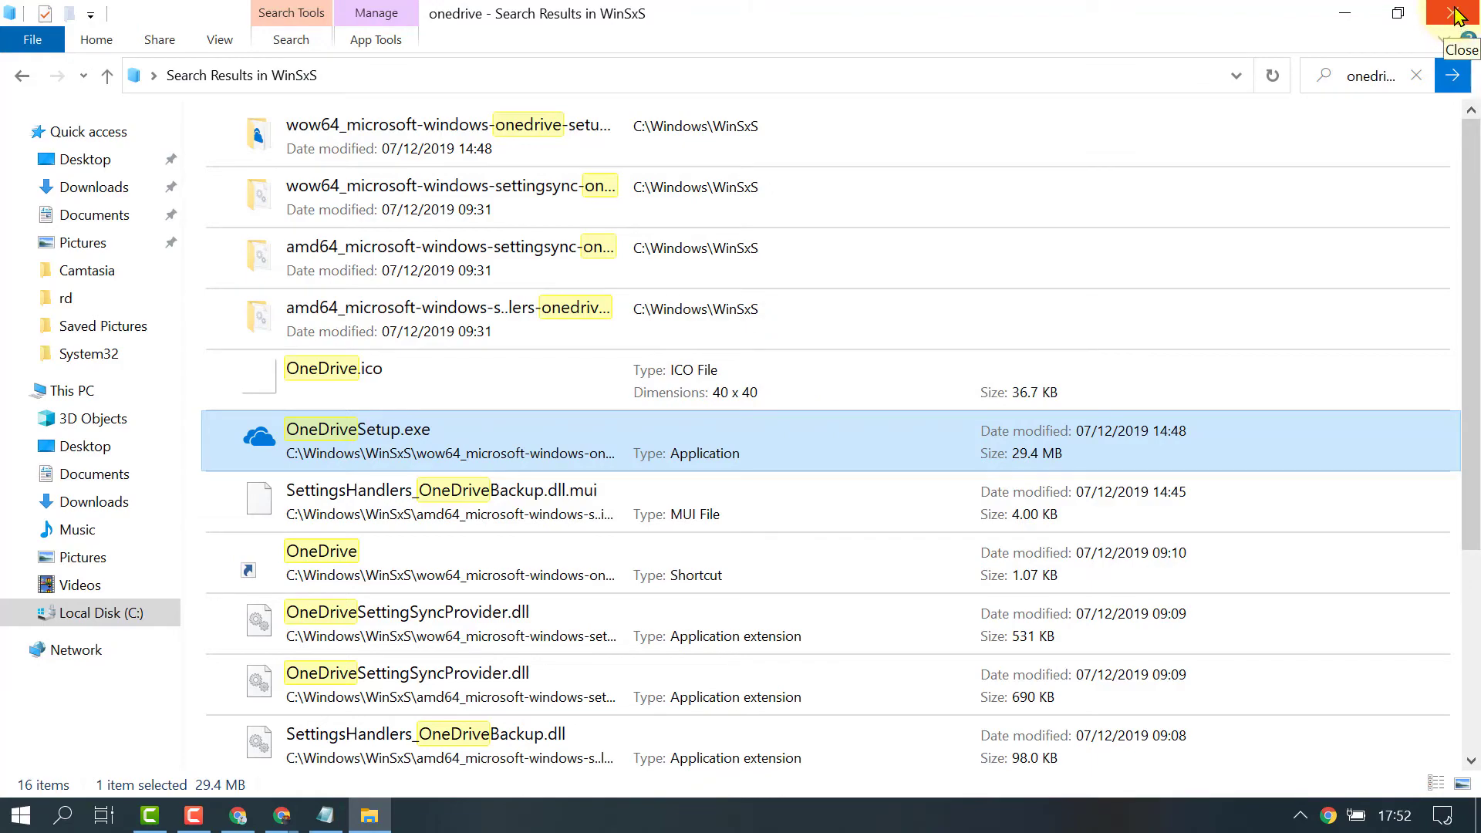
click(1456, 15)
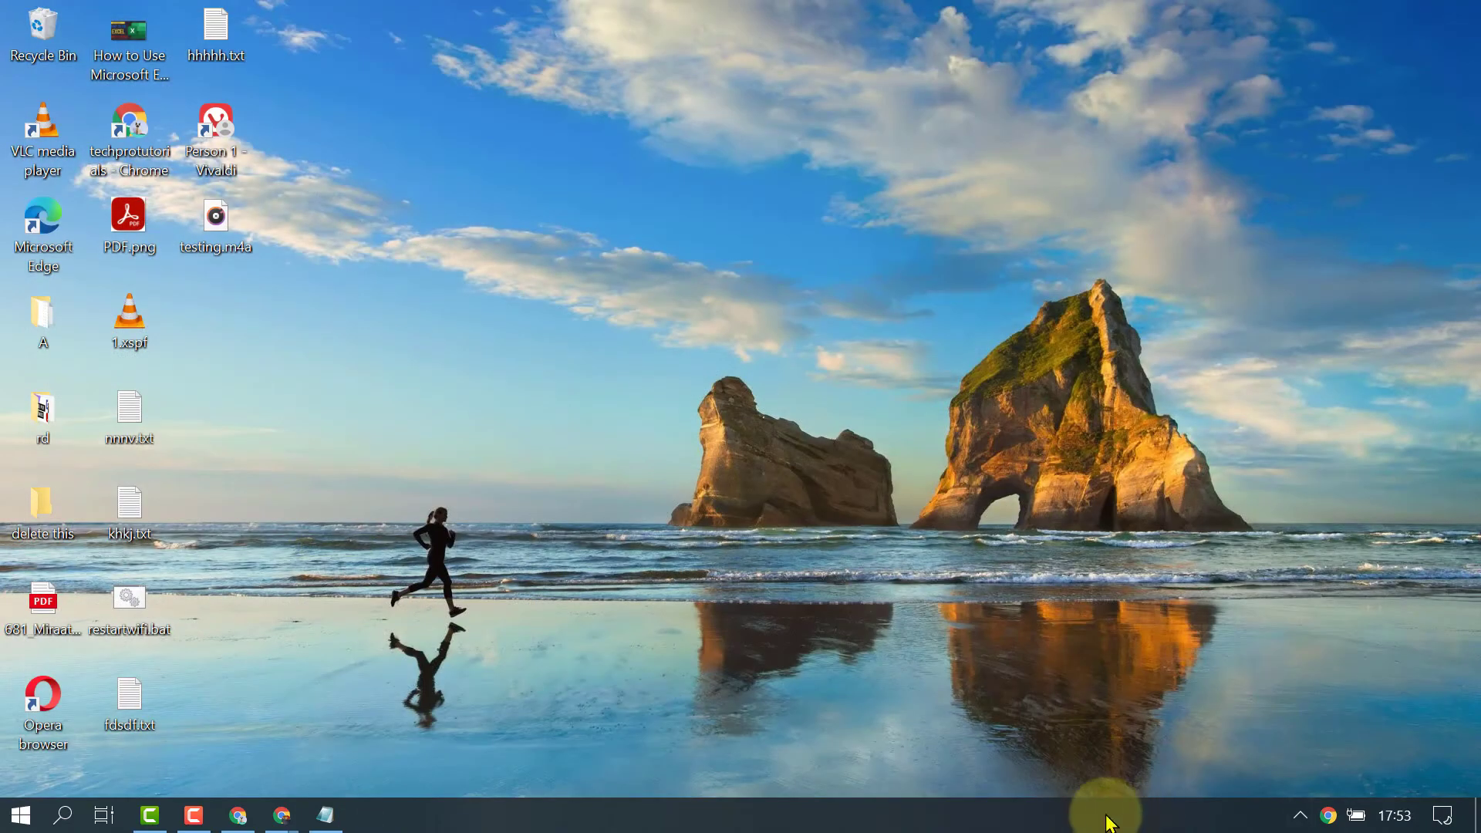
Open the taskbar settings and turn on Microsoft OneDrive among the icons that appear on the taskbar
right_click(1082, 816)
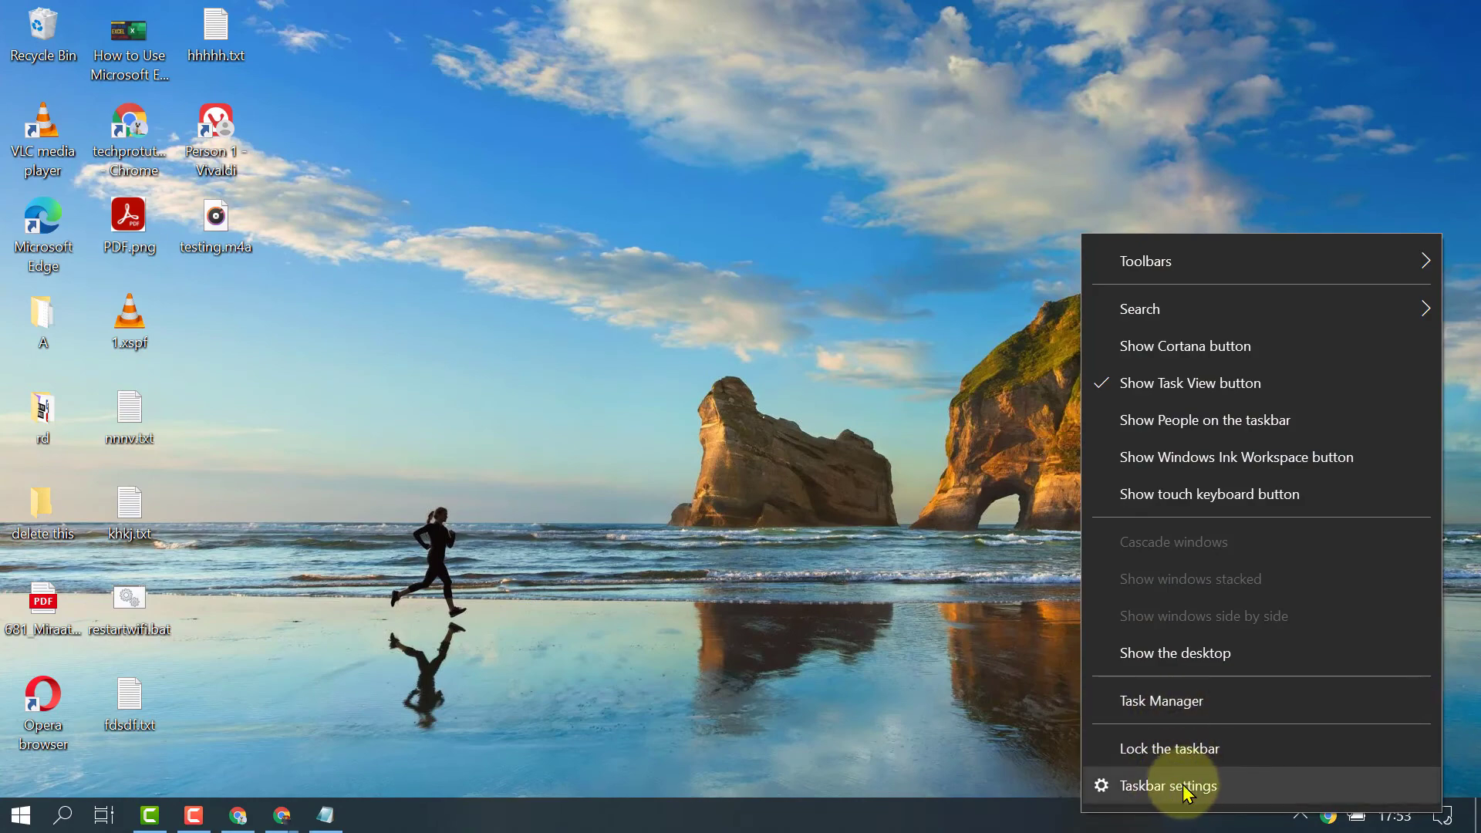
click(1173, 786)
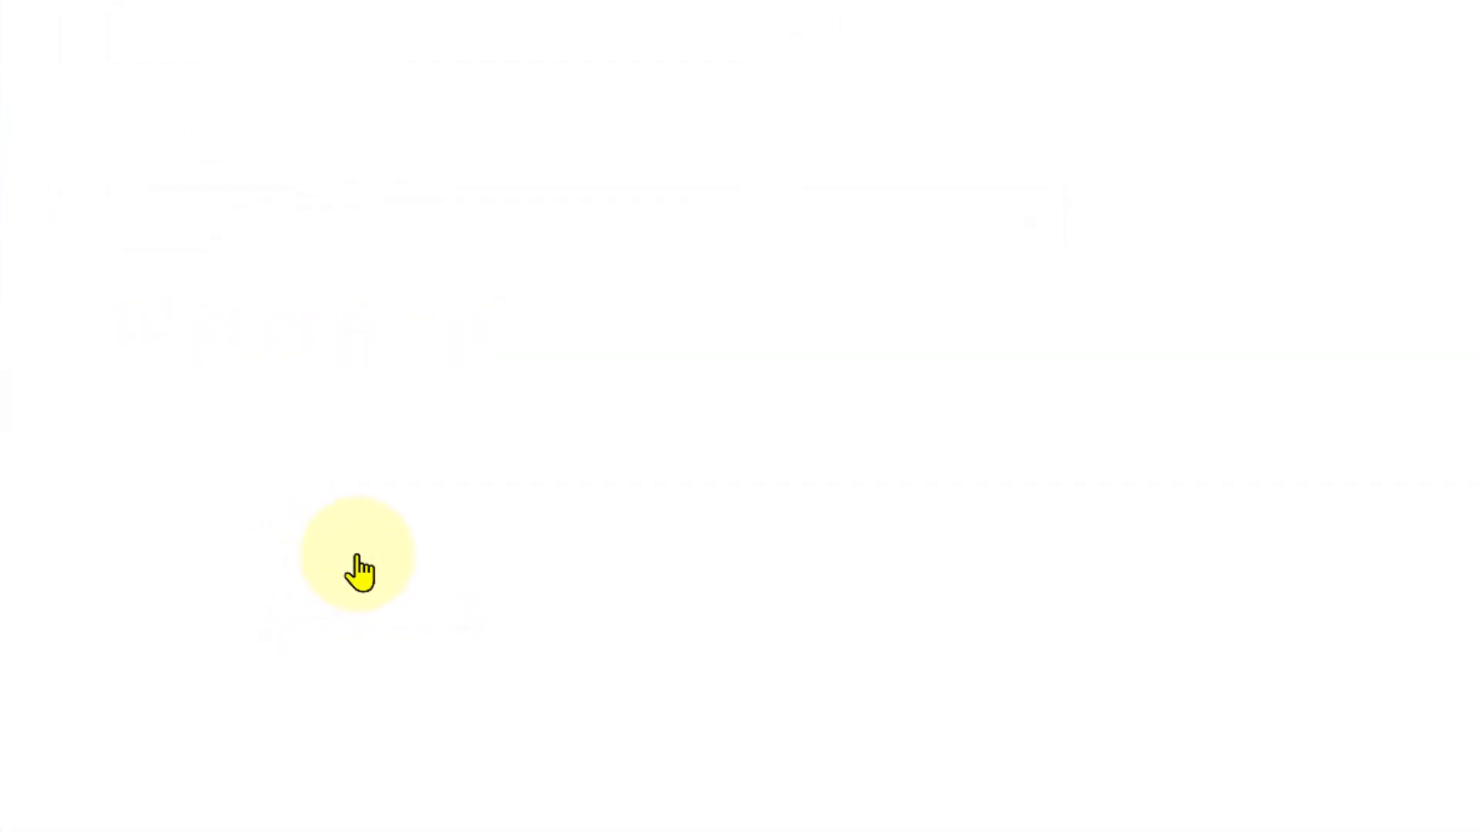
click(357, 557)
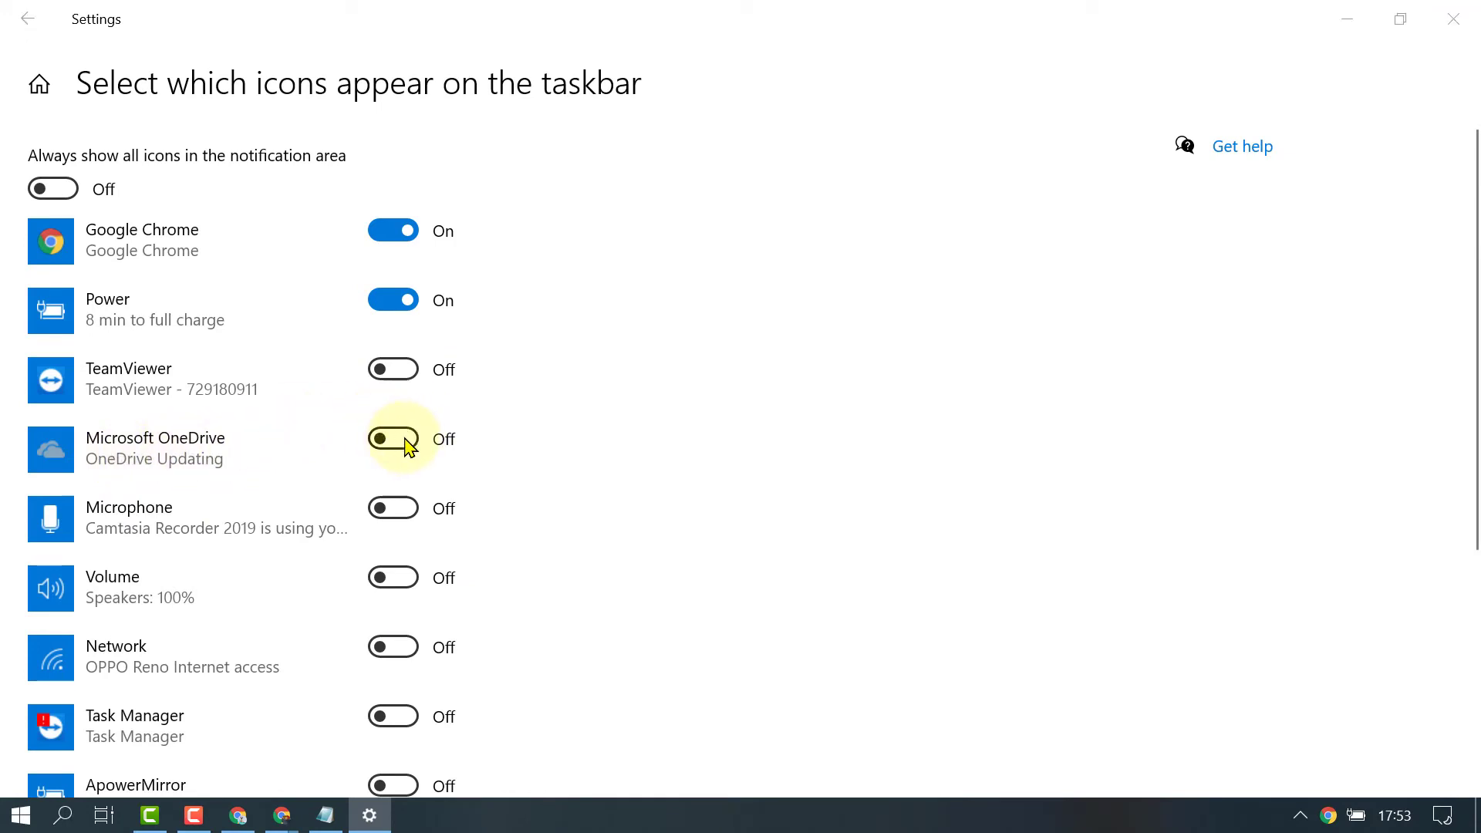
click(393, 439)
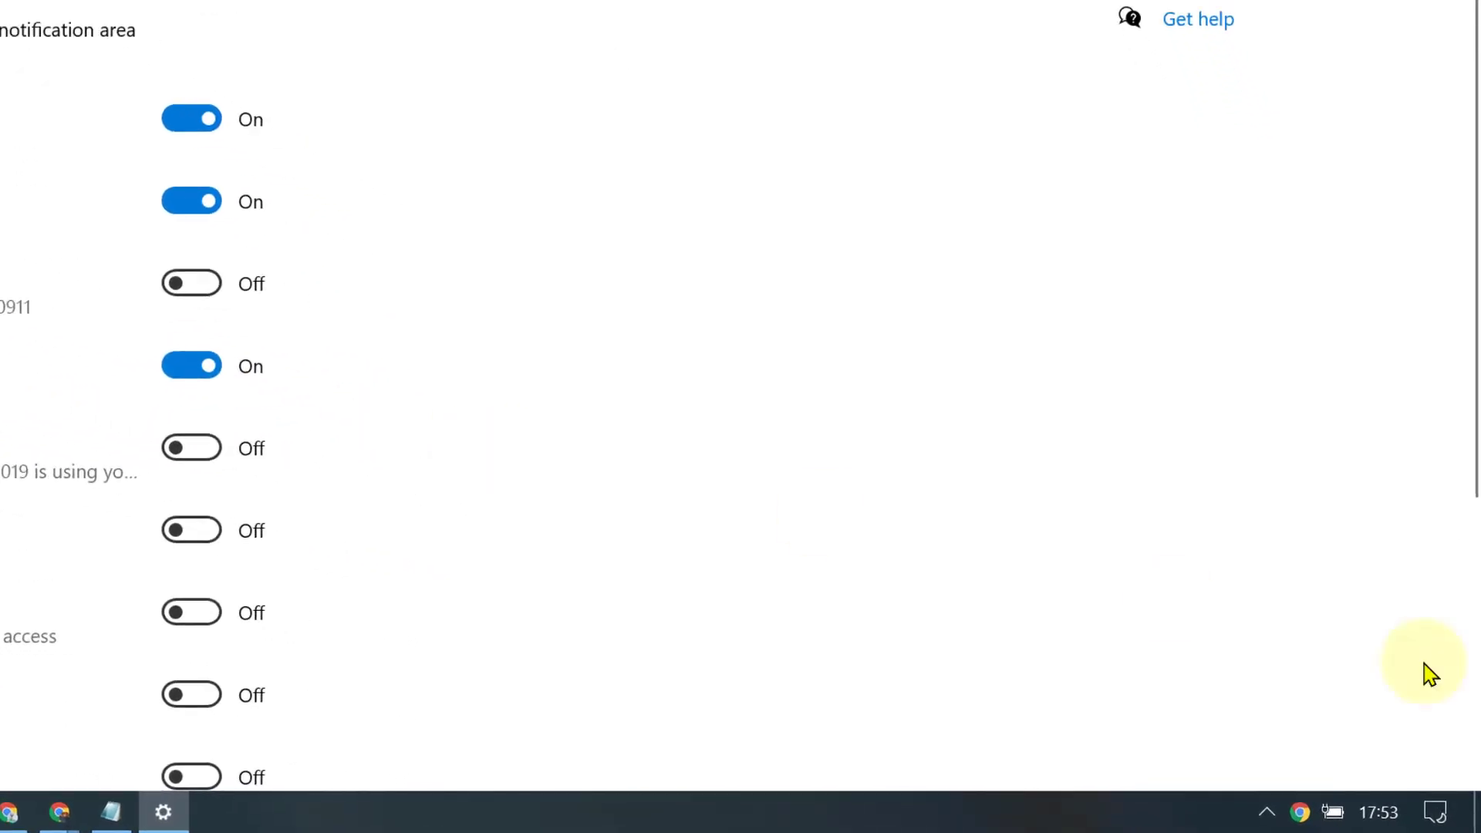
Check the status of the OneDrive icon among the hidden notification icons and close Settings
click(1184, 804)
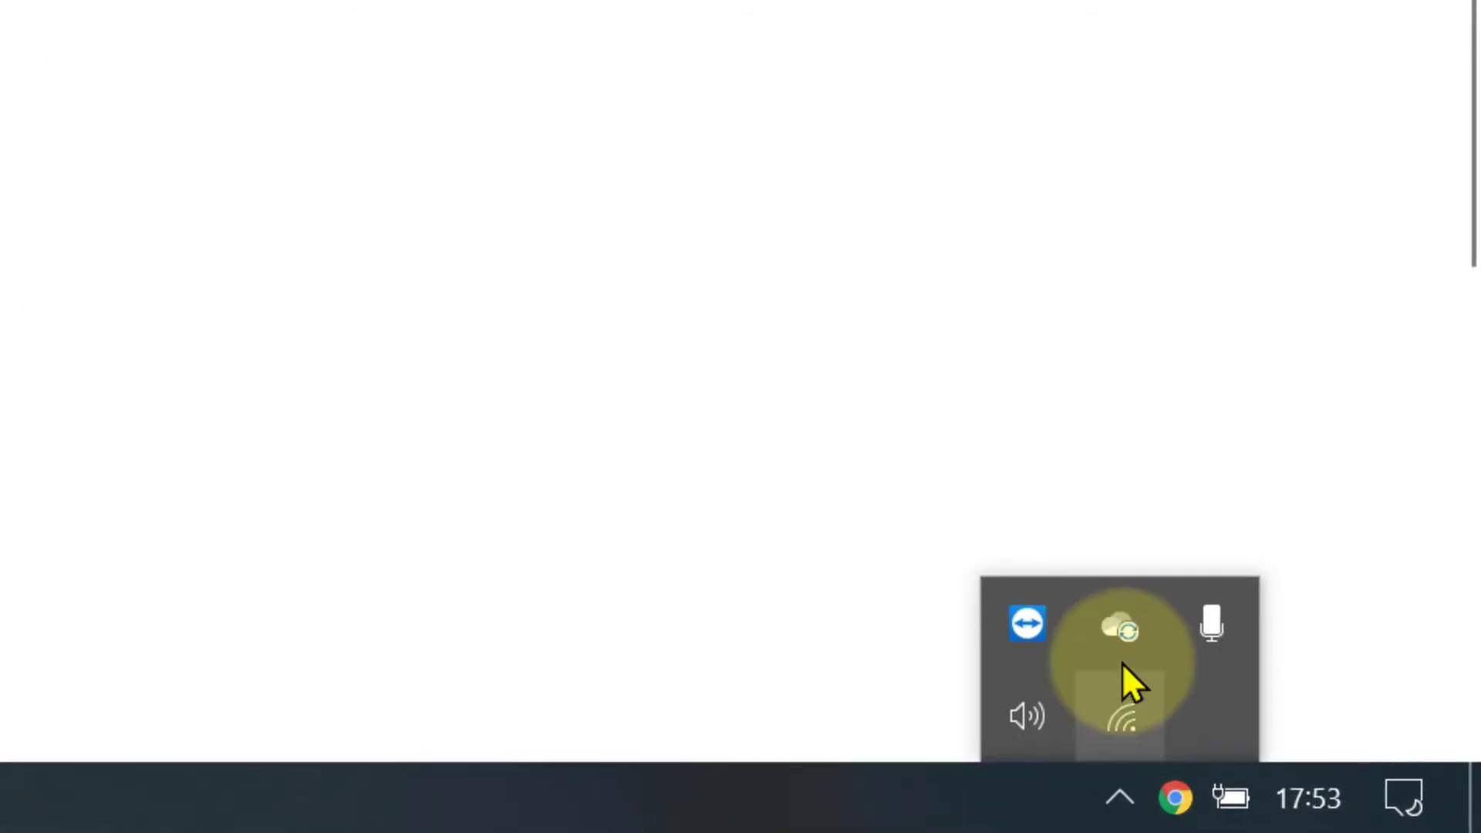
mouse_move(1120, 634)
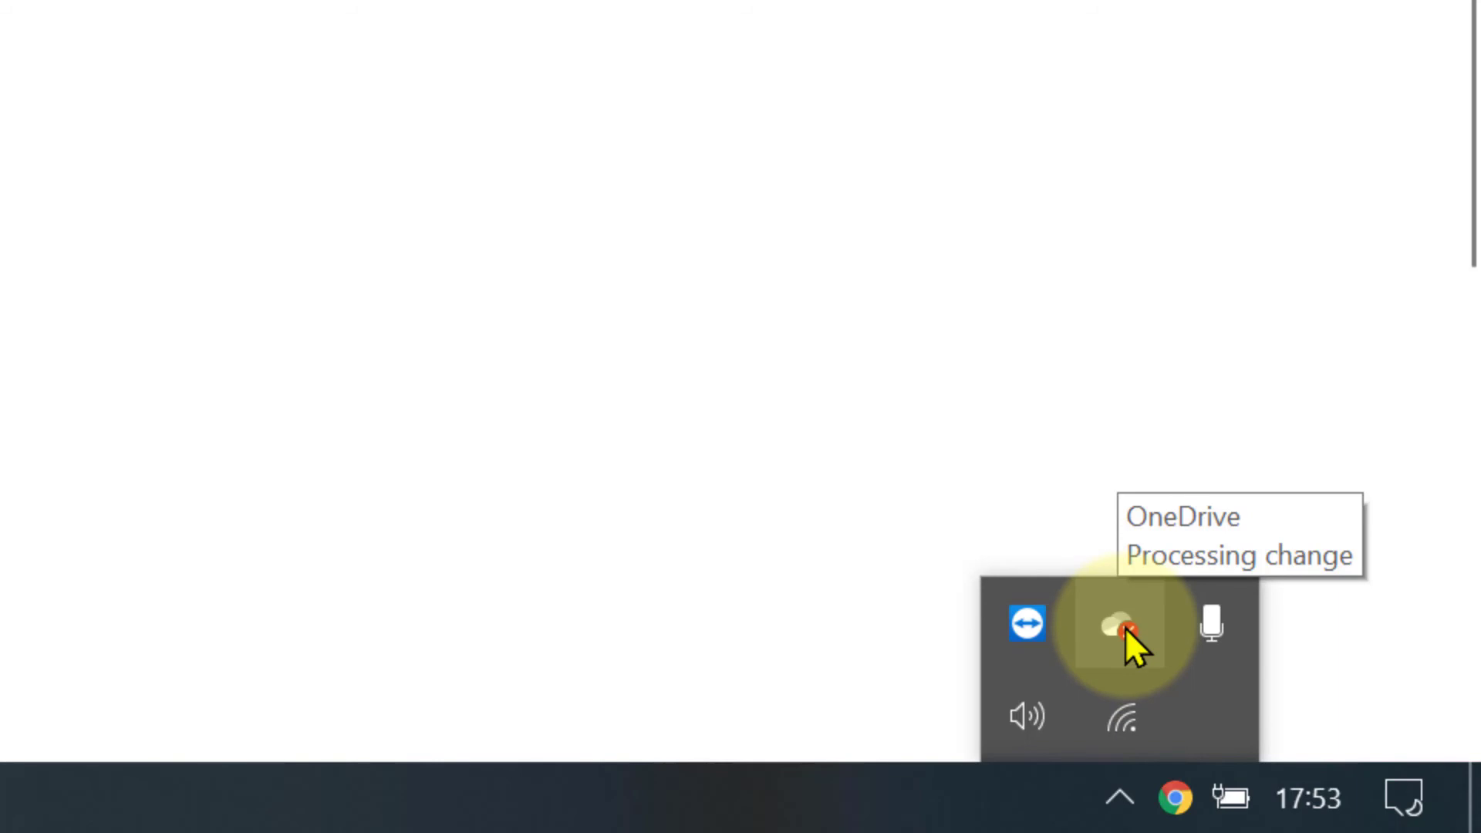
click(1006, 766)
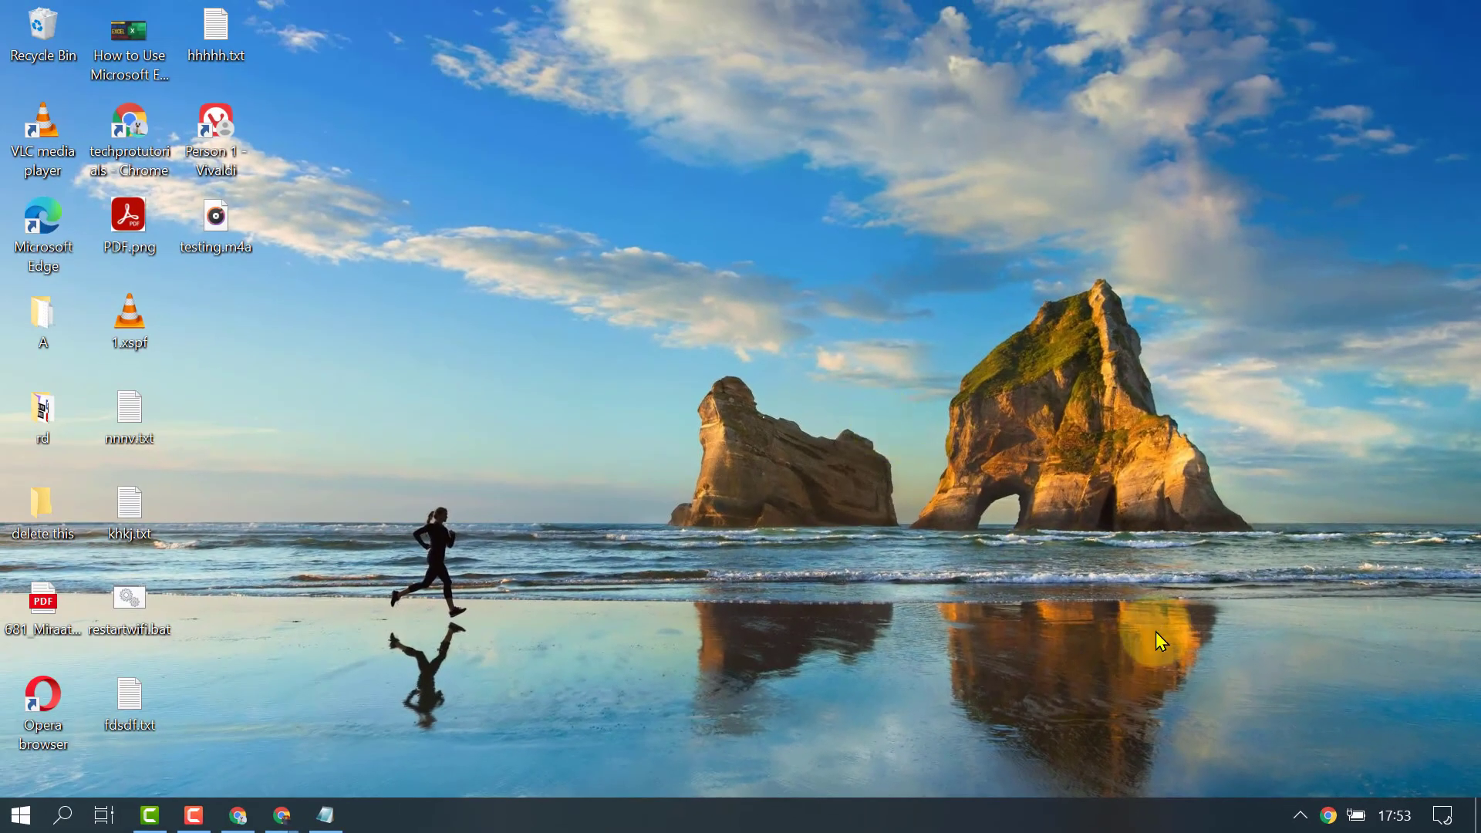
Move the OneDrive icon from the hidden notification icons onto the taskbar and bring up the open Notepad window
click(1290, 815)
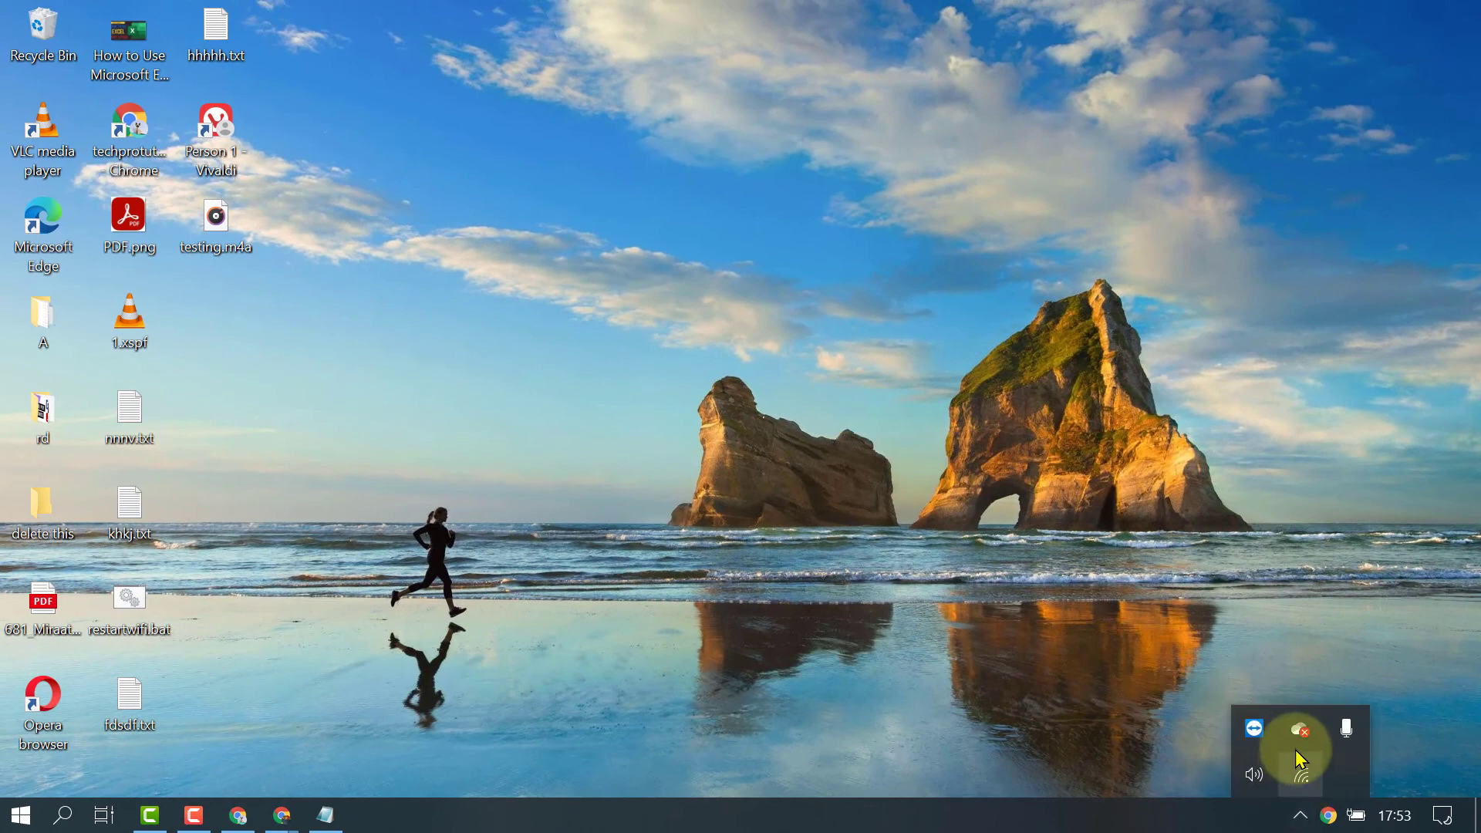
drag(1301, 729, 1294, 824)
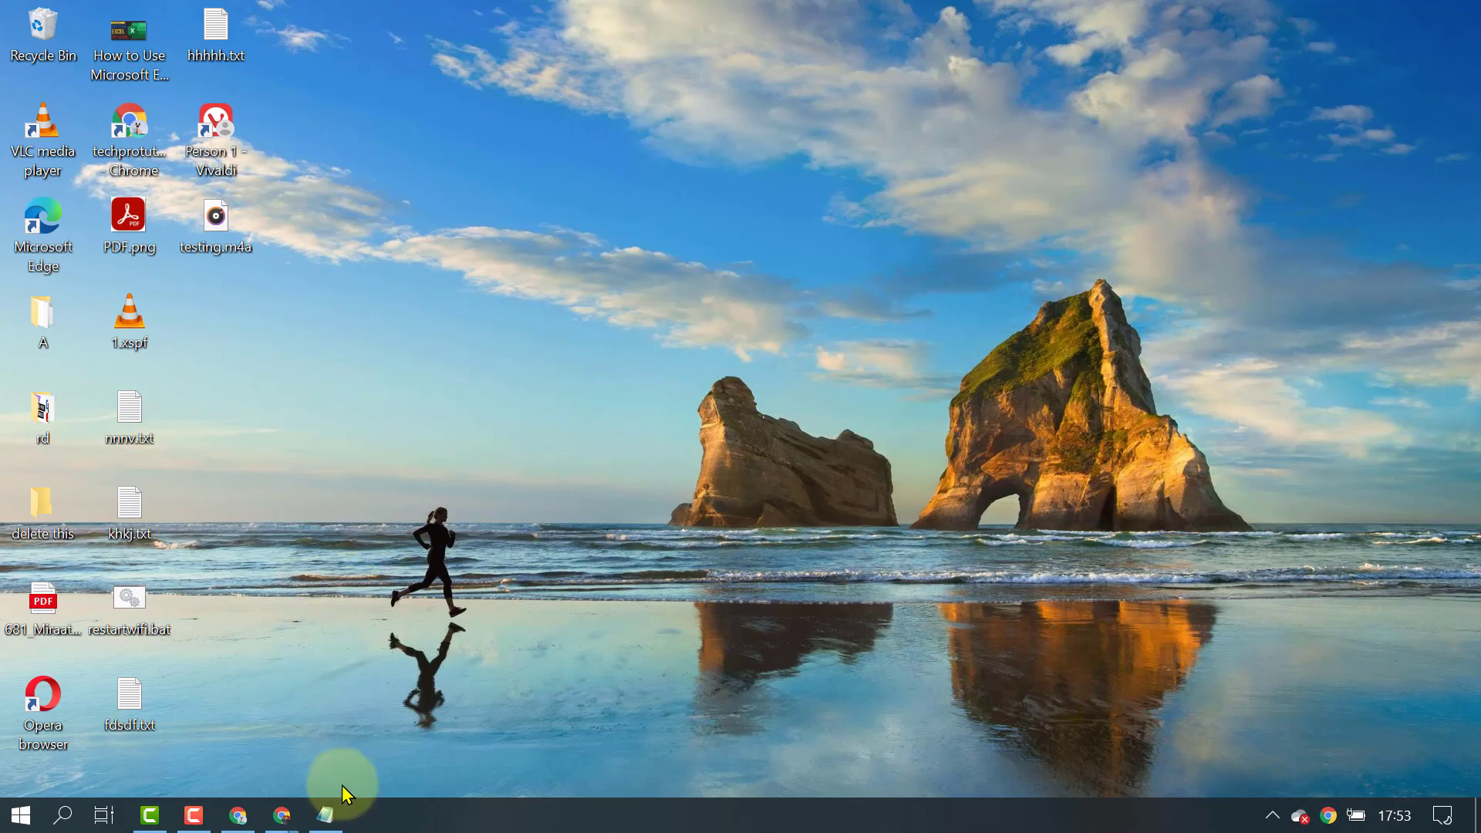
click(326, 813)
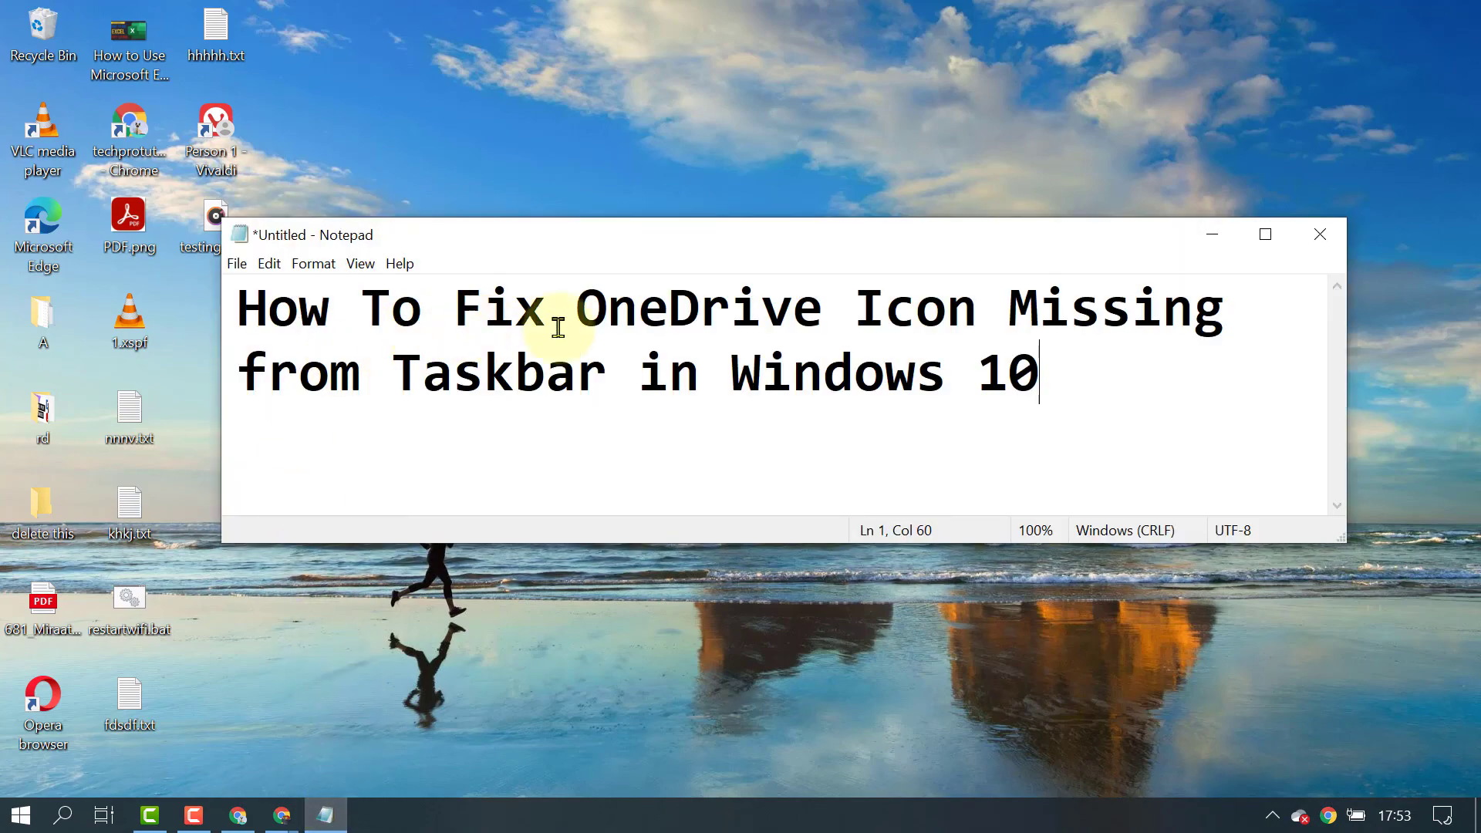